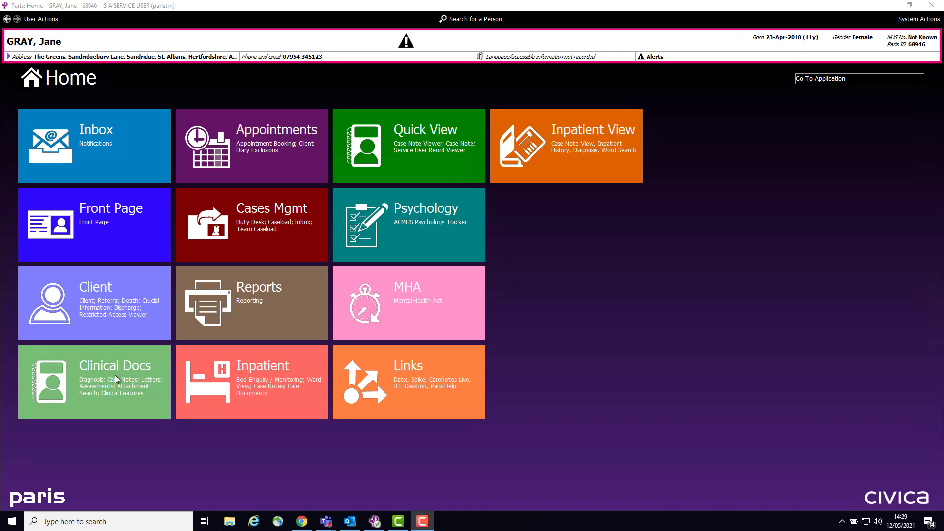
# Start a new assessment in the client's Care Documents and set the owning team to COMMUNITY TEAM
pyautogui.click(112, 312)
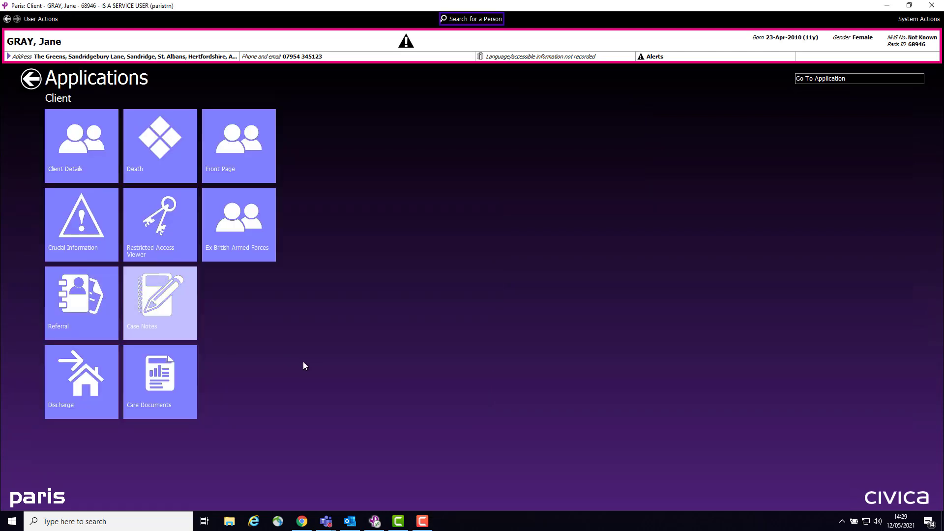
pyautogui.click(137, 379)
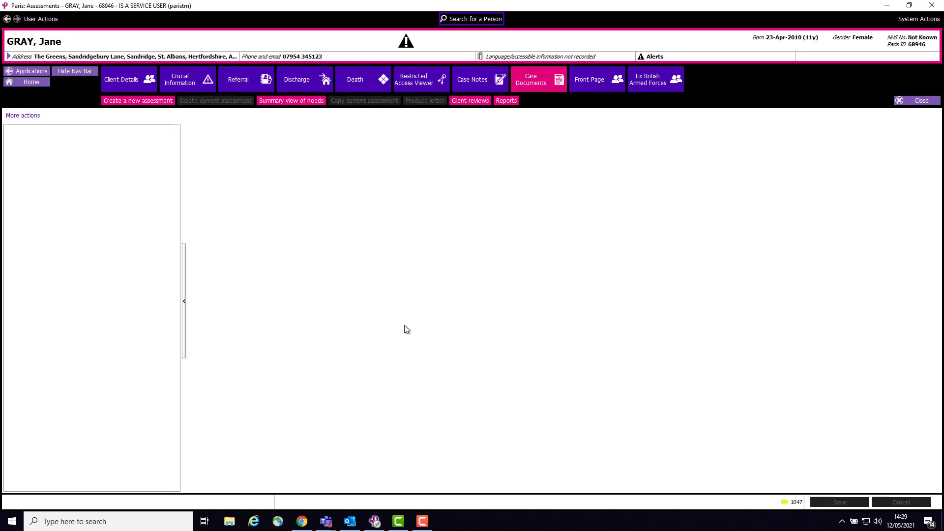
pyautogui.click(142, 101)
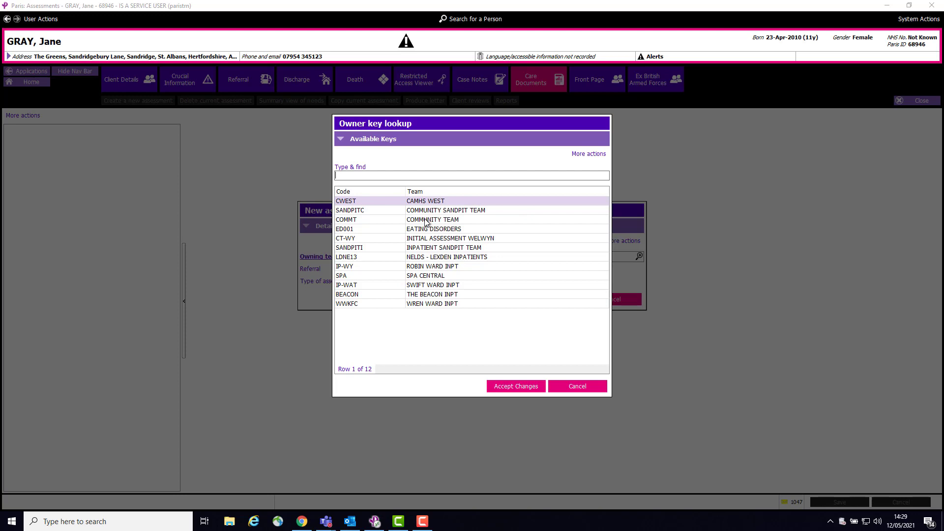
pyautogui.click(426, 221)
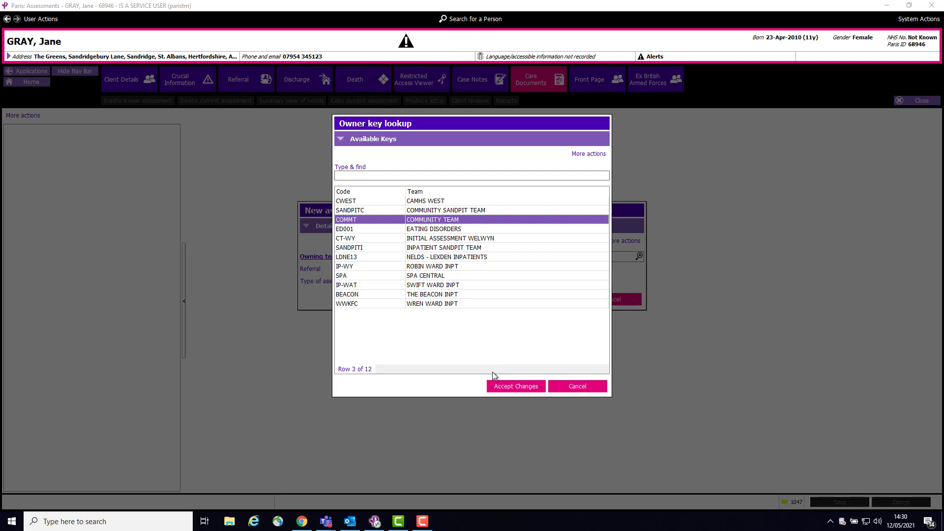
pyautogui.click(523, 387)
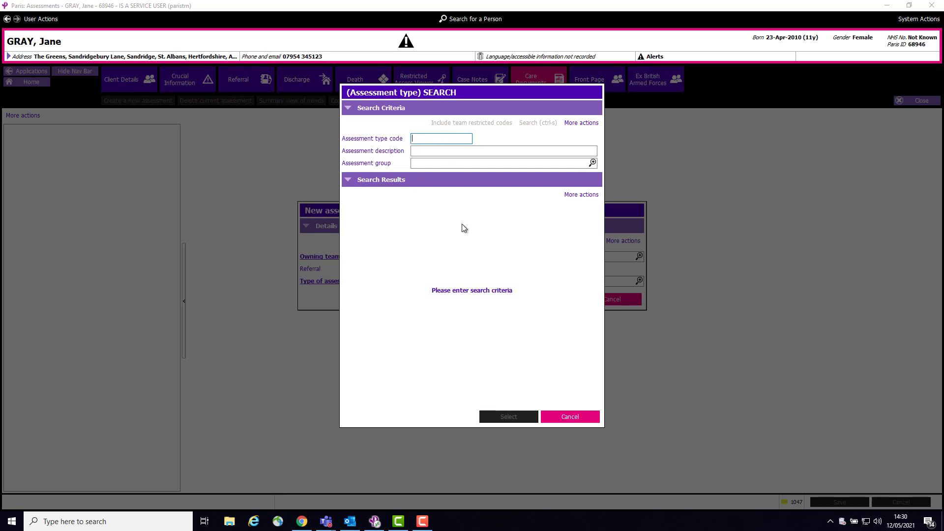
# Search all assessment types with "*", filter by CHILD, choose CHILD SAFEGUARDING ASSESSMENT and accept the new assessment details
pyautogui.write('*')
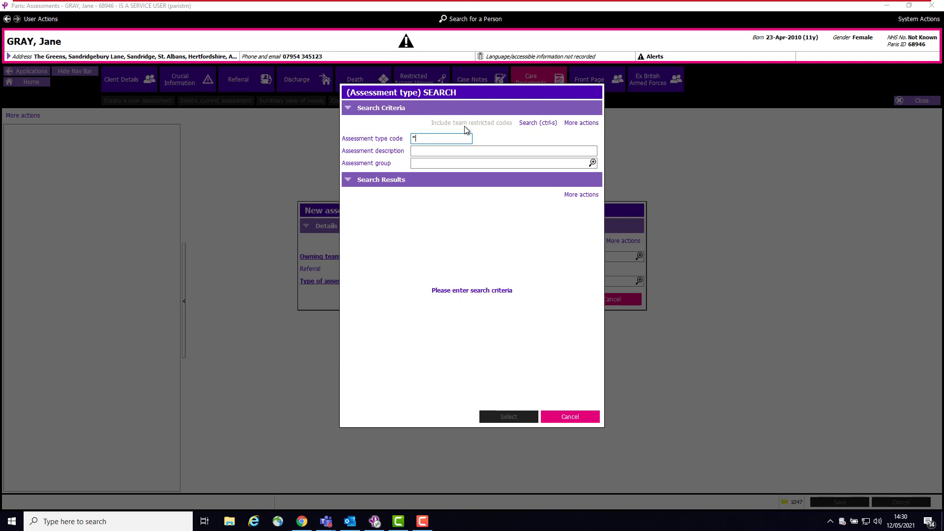
pyautogui.click(530, 123)
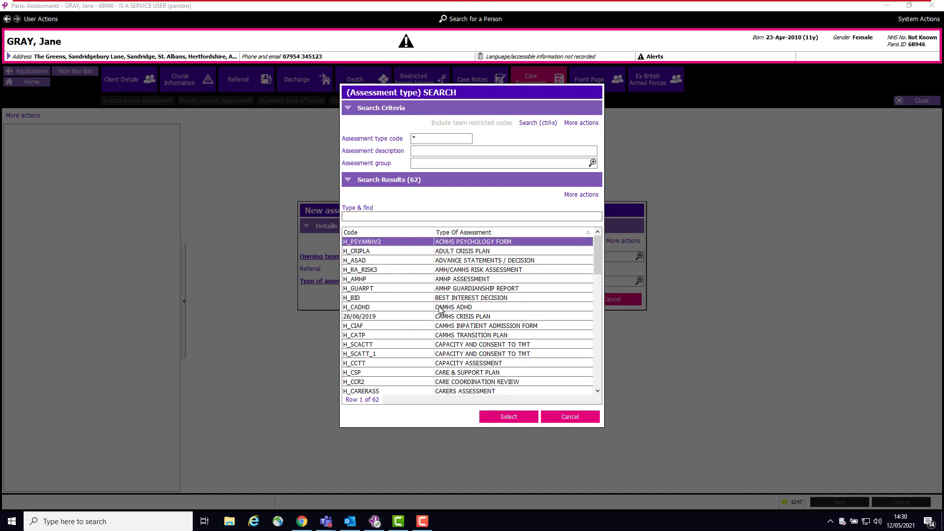
pyautogui.click(379, 217)
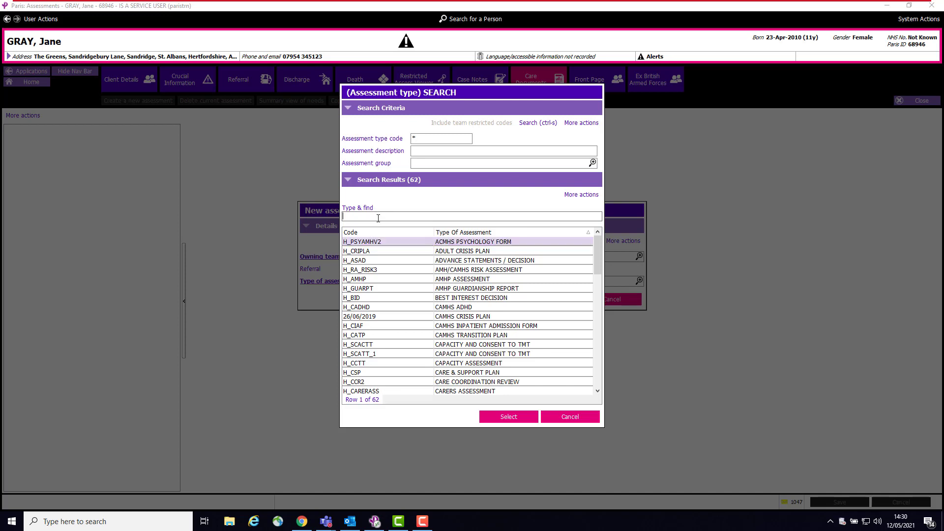
pyautogui.write('CHILD')
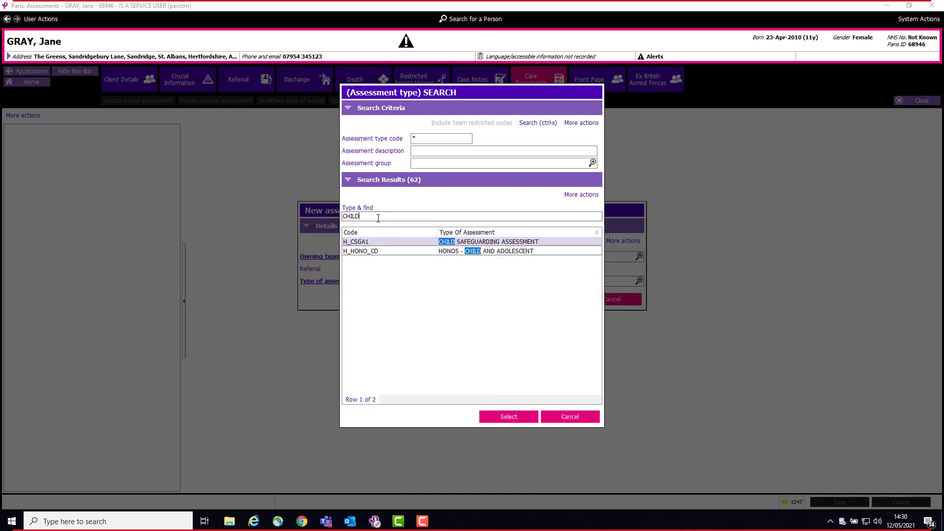
pyautogui.click(540, 246)
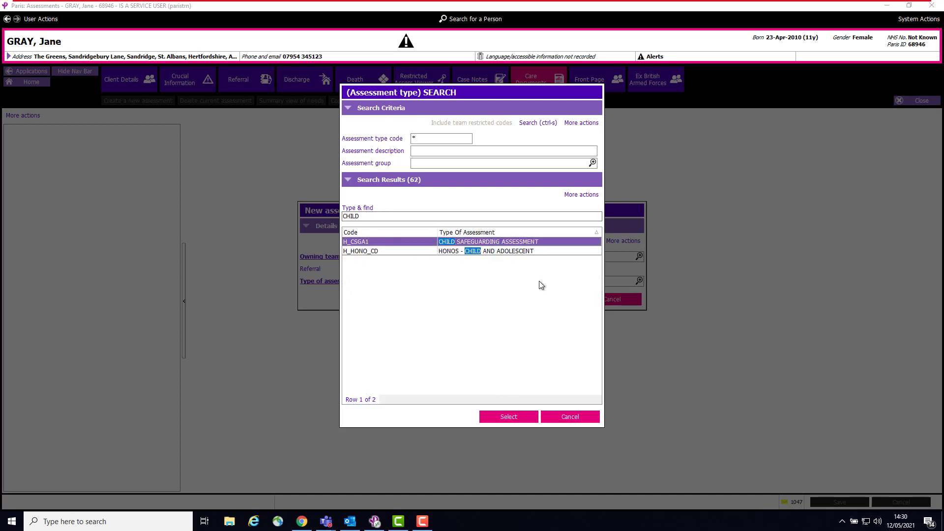
pyautogui.click(512, 418)
pyautogui.click(557, 300)
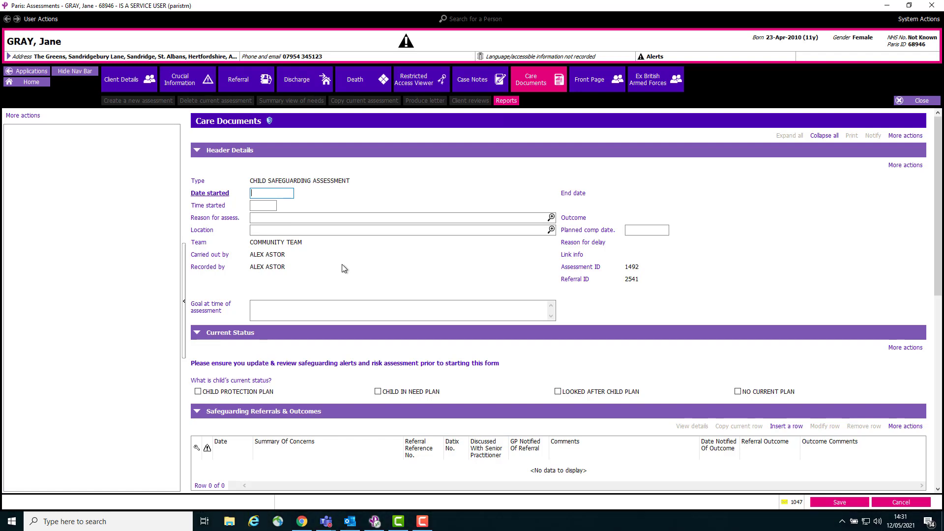
# Set the assessment's start date to 12/05/2021 using the date lookup and save the form
pyautogui.press('F5')
pyautogui.moveTo(290, 193); pyautogui.dragTo(240, 189)
pyautogui.press('Delete')
pyautogui.doubleClick(259, 196)
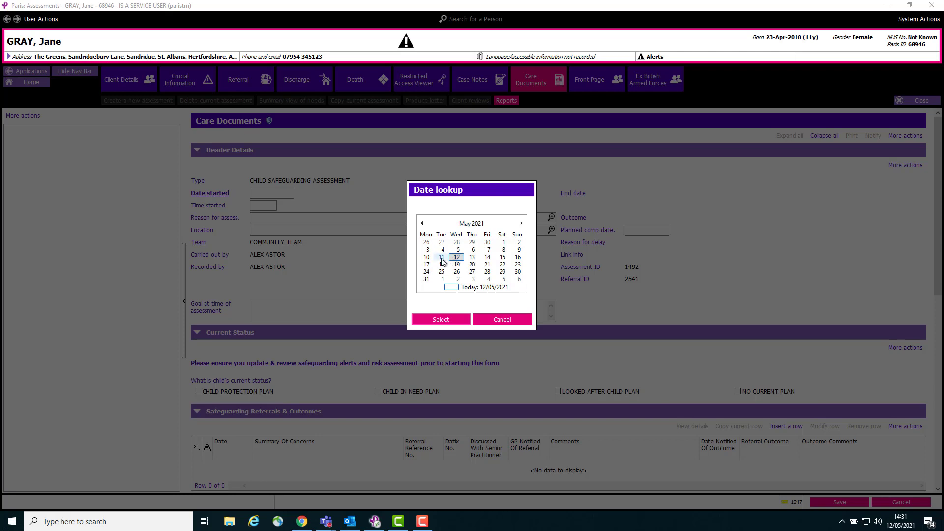
pyautogui.click(446, 320)
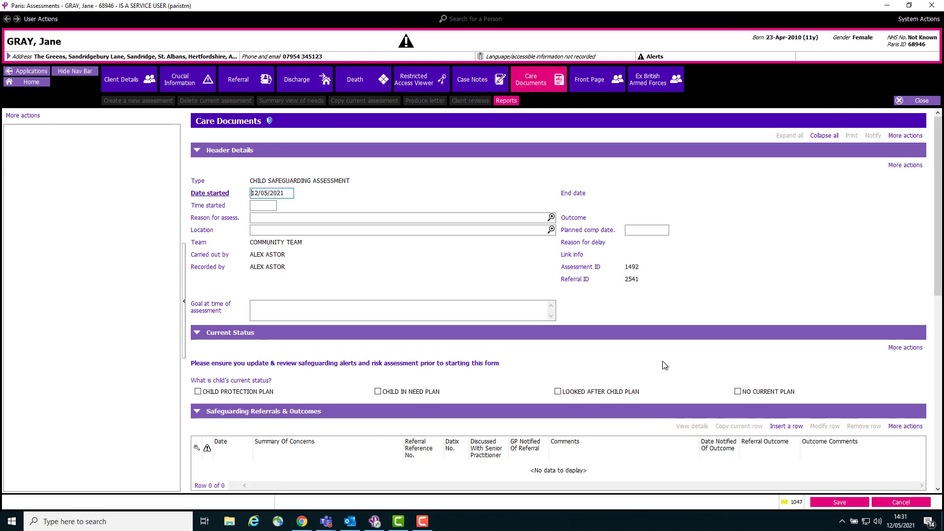
pyautogui.click(839, 502)
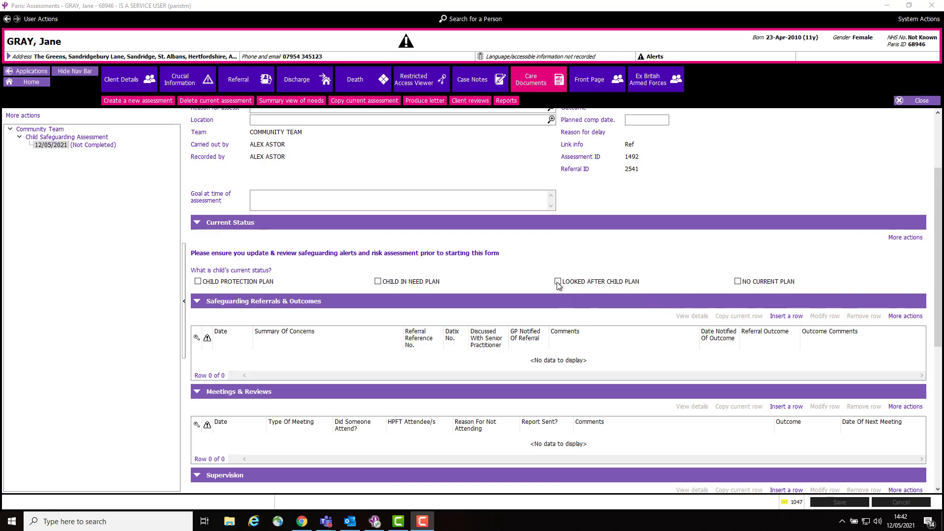
# Mark the child's current status as LOOKED AFTER CHILD PLAN and enter "Section 2" as the legal status
pyautogui.scroll(3, 558, 286)
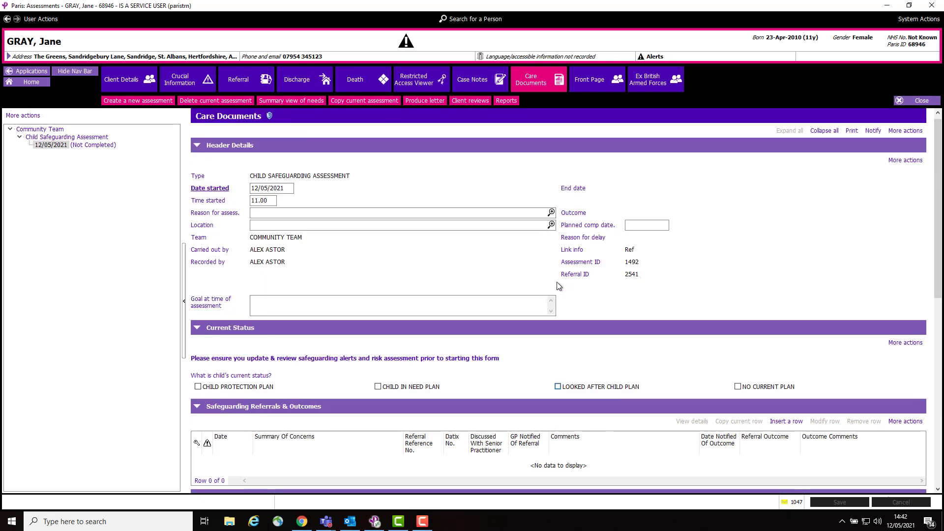
pyautogui.click(557, 388)
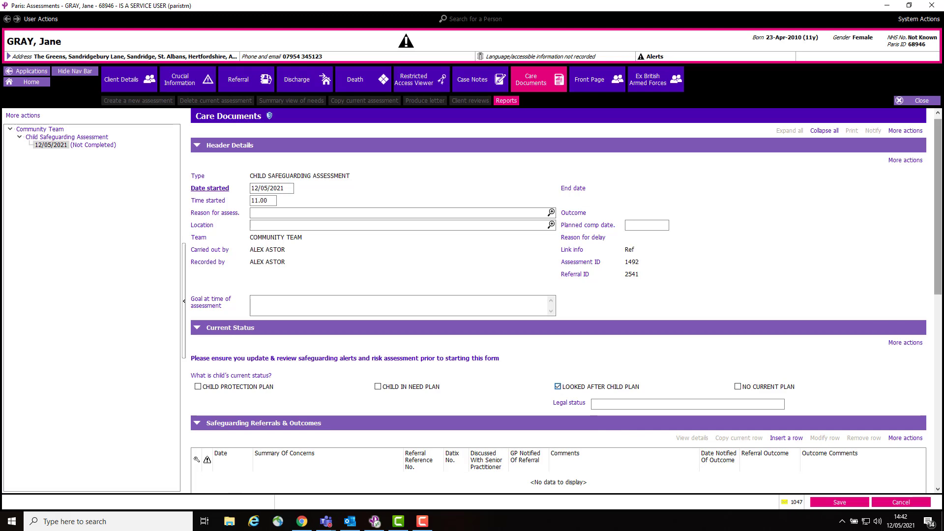
pyautogui.moveTo(937, 249); pyautogui.dragTo(937, 306)
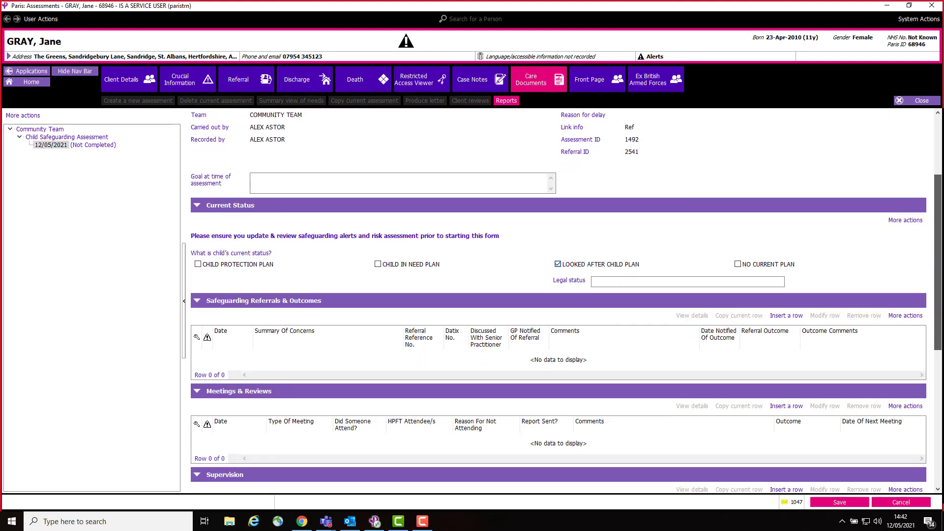
pyautogui.click(616, 283)
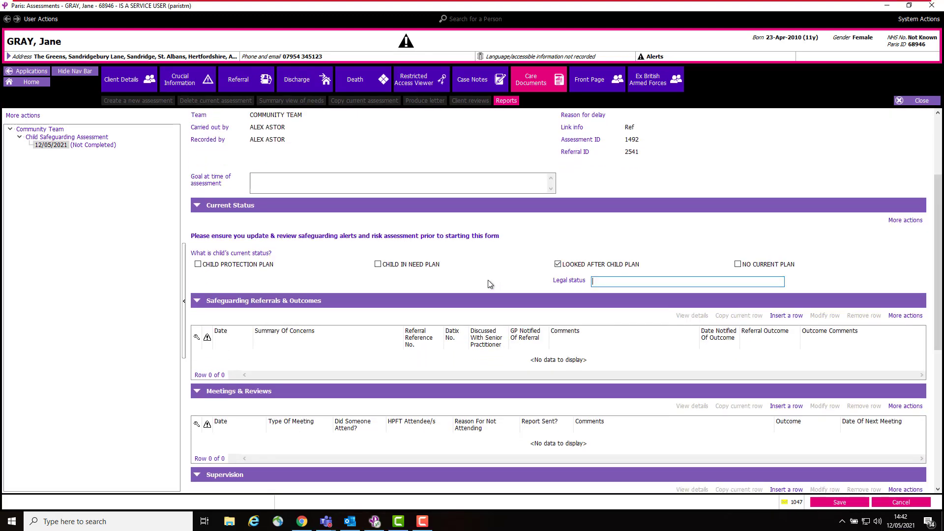
pyautogui.write('Sectio')
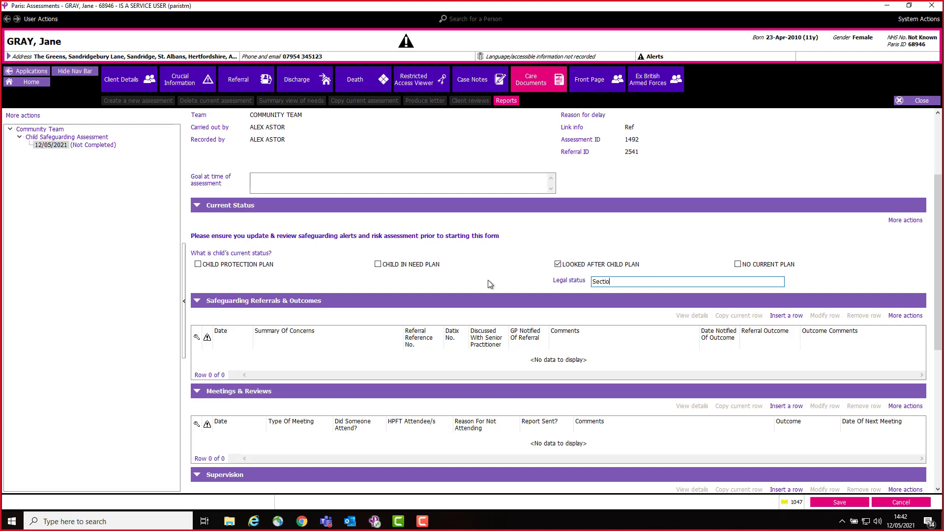
pyautogui.write('n 2')
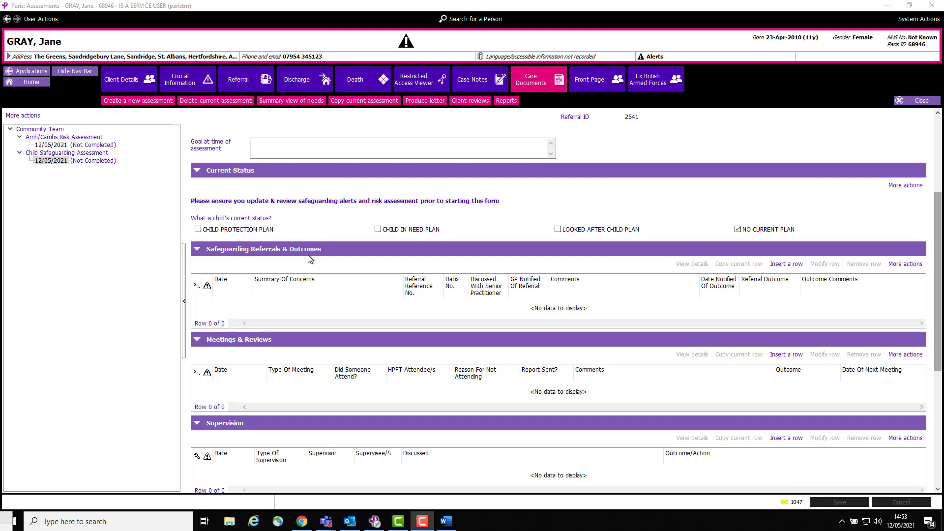
# Add and save a safeguarding referral dated 12/05/2021 with a concerns summary, reference numbers, senior practitioner and GP questions set to YES, and comments
pyautogui.click(792, 264)
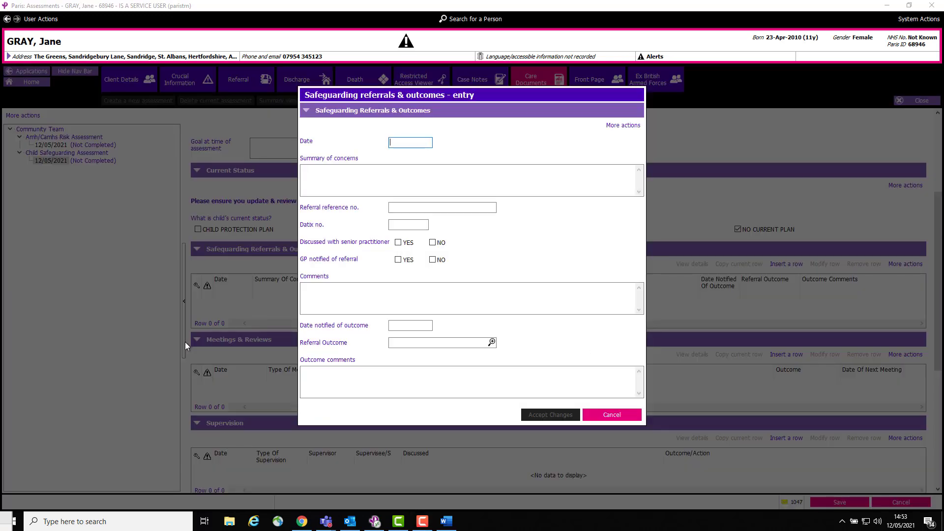
pyautogui.press('space')
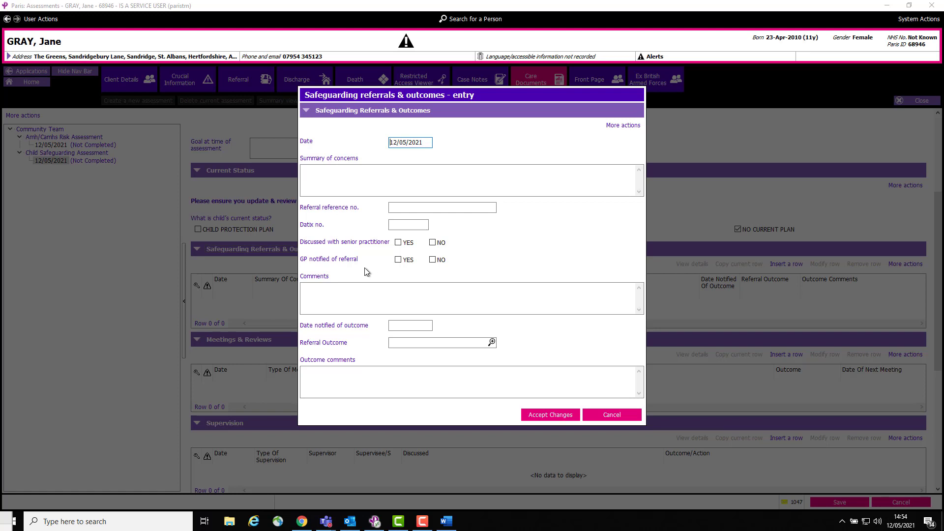
pyautogui.click(318, 293)
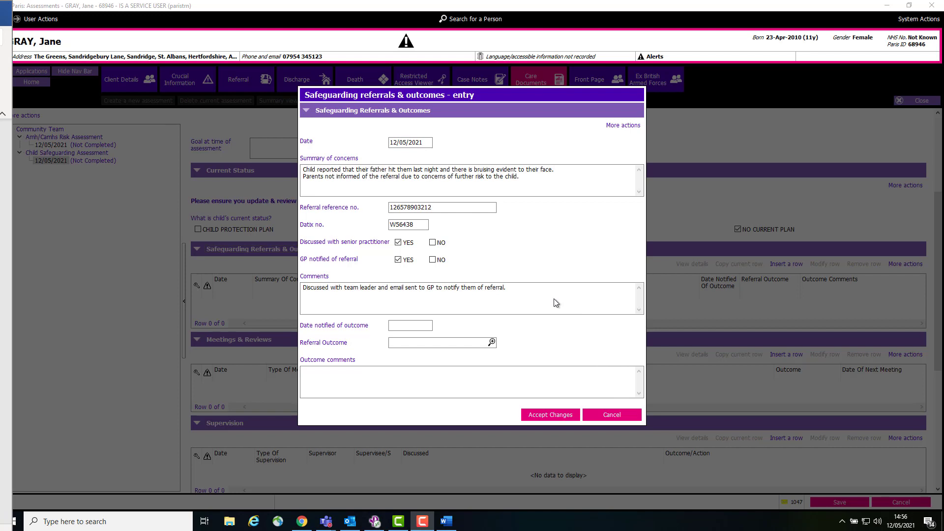
pyautogui.click(549, 418)
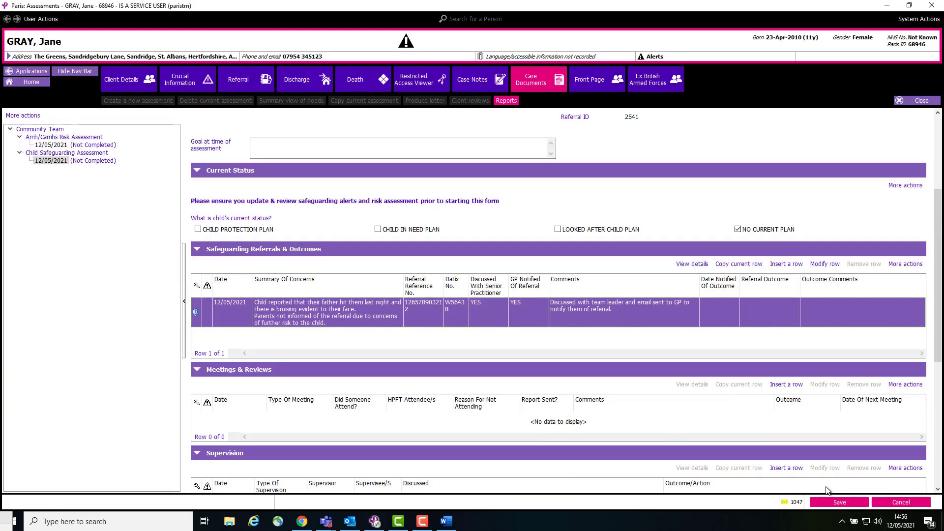
pyautogui.click(841, 502)
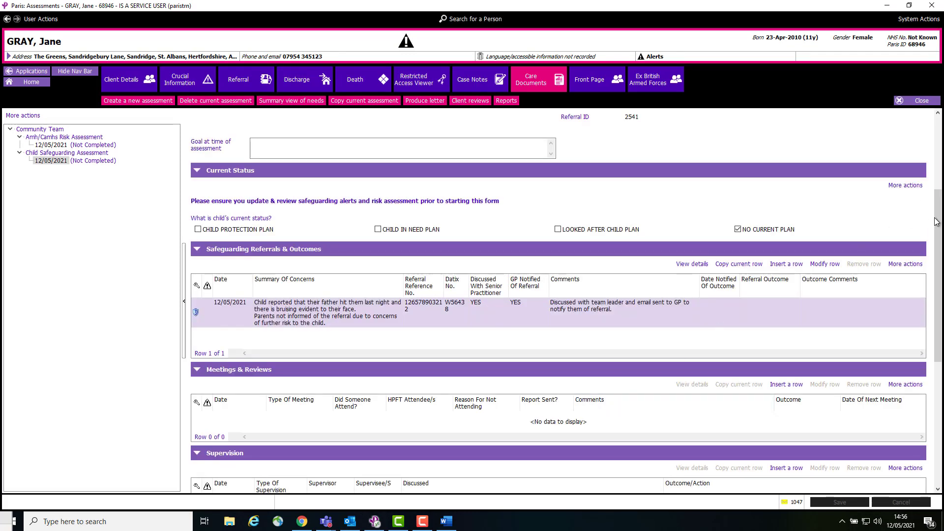
# Insert a file row under Attachment Details and cancel the extra blank file details entry
pyautogui.moveTo(937, 221); pyautogui.dragTo(937, 347)
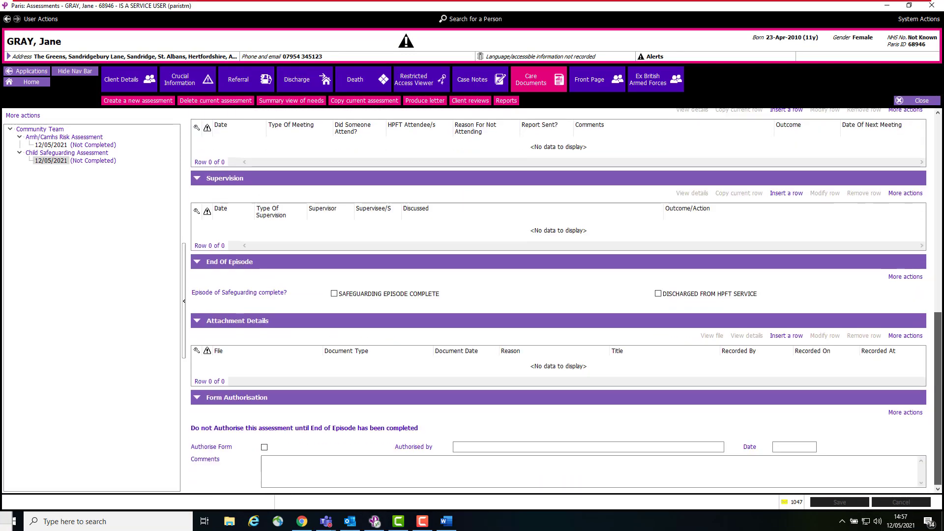
pyautogui.click(785, 337)
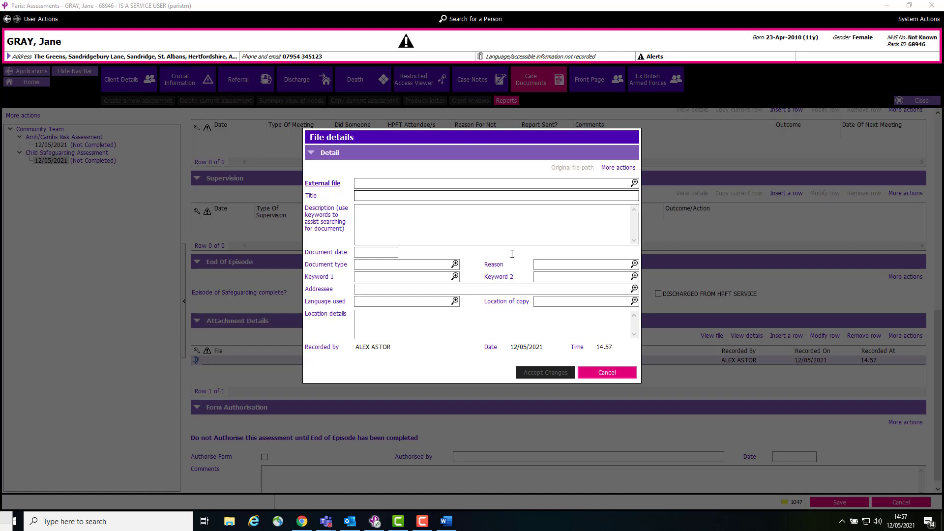
pyautogui.click(607, 372)
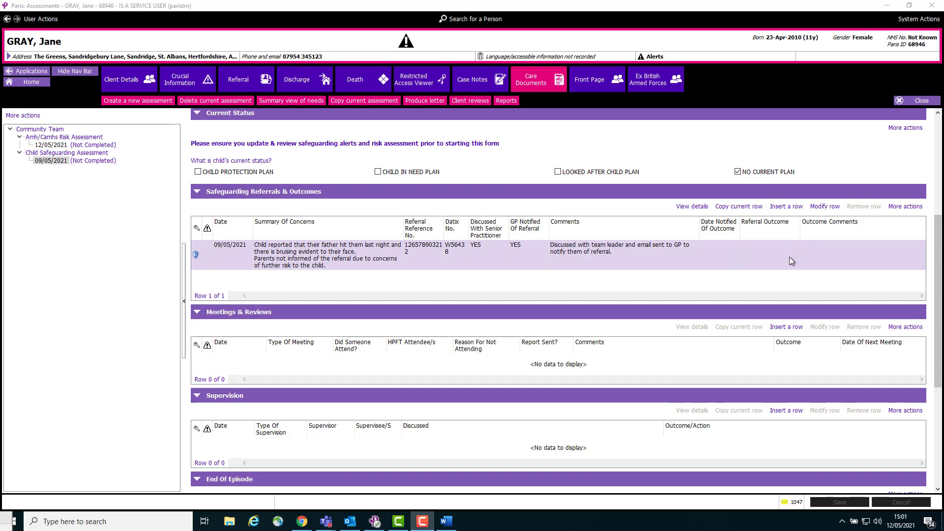
# Modify the 09/05/2021 safeguarding referral row, setting the date notified of outcome to 12/05/2021
pyautogui.click(737, 266)
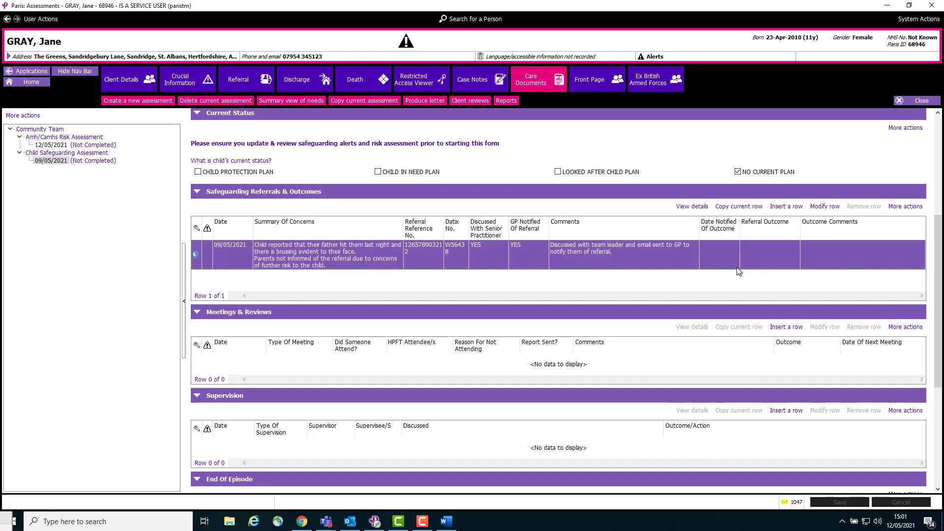
pyautogui.click(825, 207)
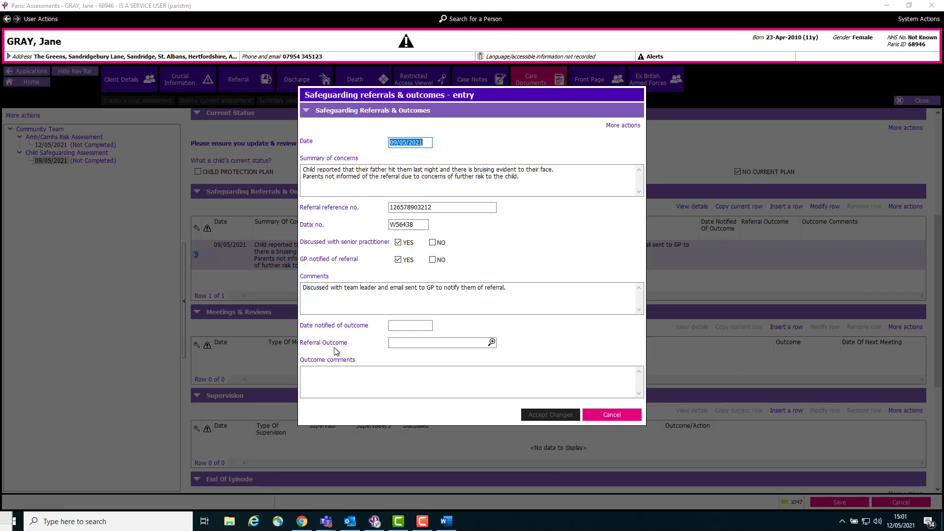
pyautogui.click(409, 326)
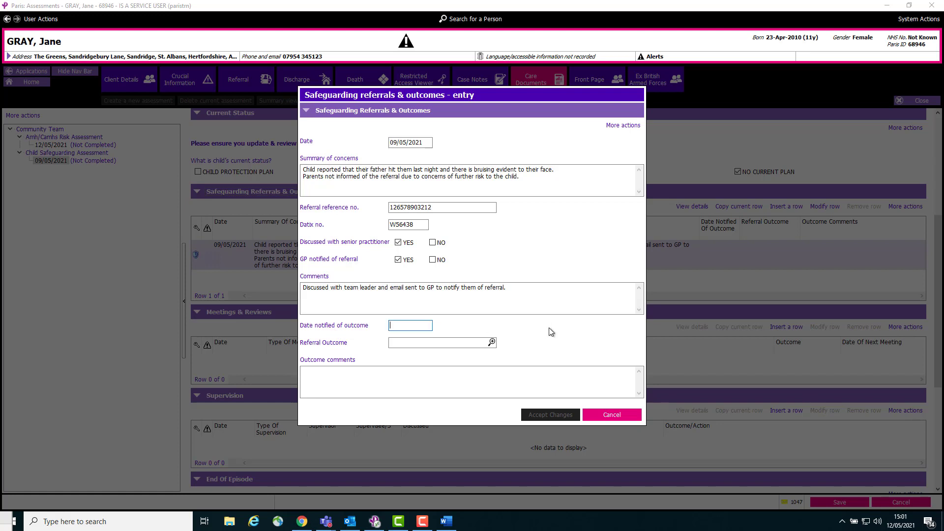
pyautogui.press('space')
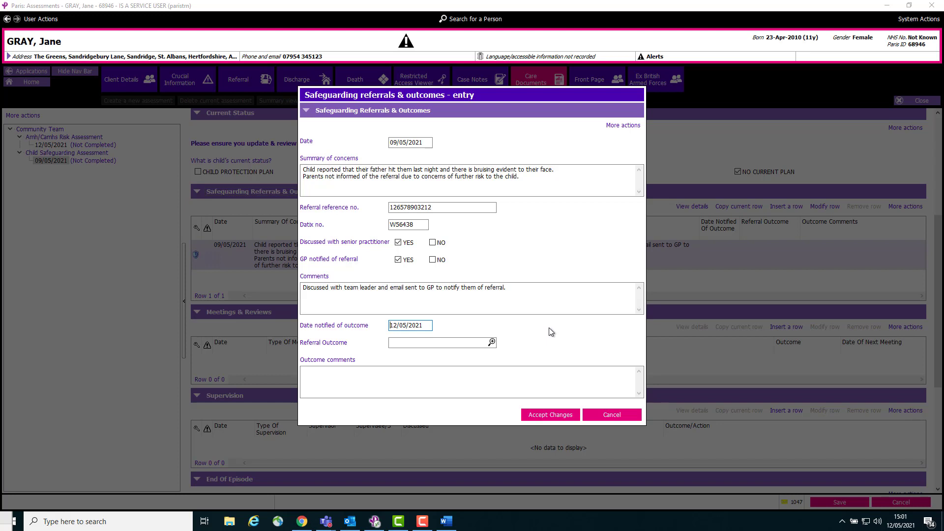
# Set the referral outcome to MASH and comment that Childrens Services emailed, a MASH assessment was undertaken and the case passed to an assessment team
pyautogui.click(492, 342)
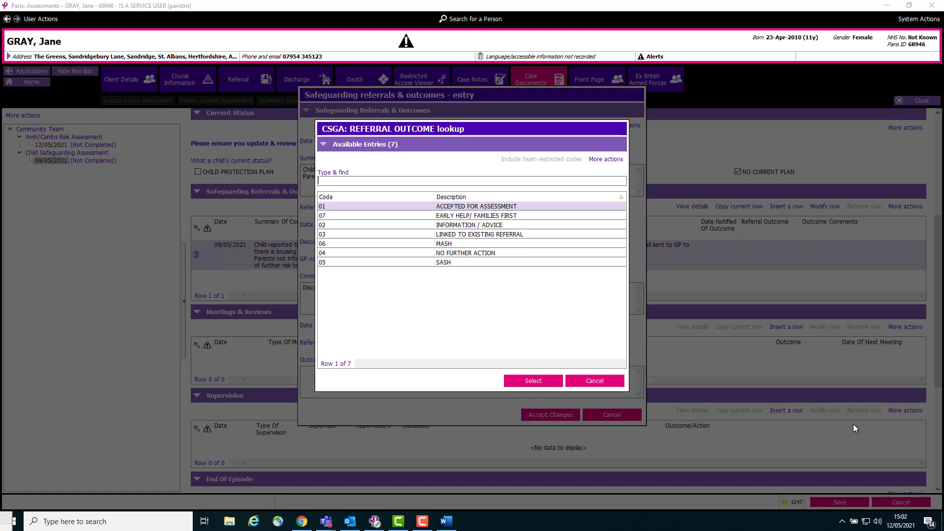
pyautogui.click(583, 381)
pyautogui.click(327, 379)
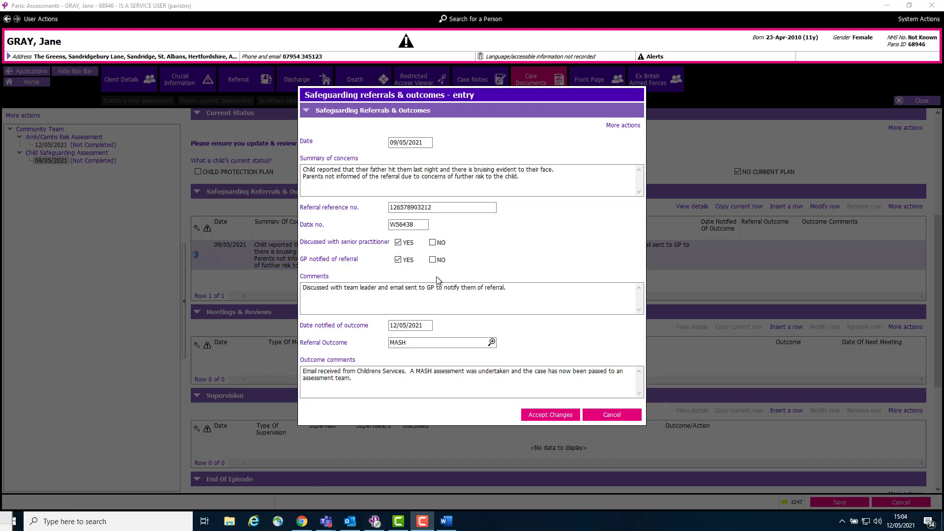
# Correct the misspelled "Childrens" to "Children's" in the outcome comments, then accept the referral changes and save the assessment
pyautogui.click(366, 377)
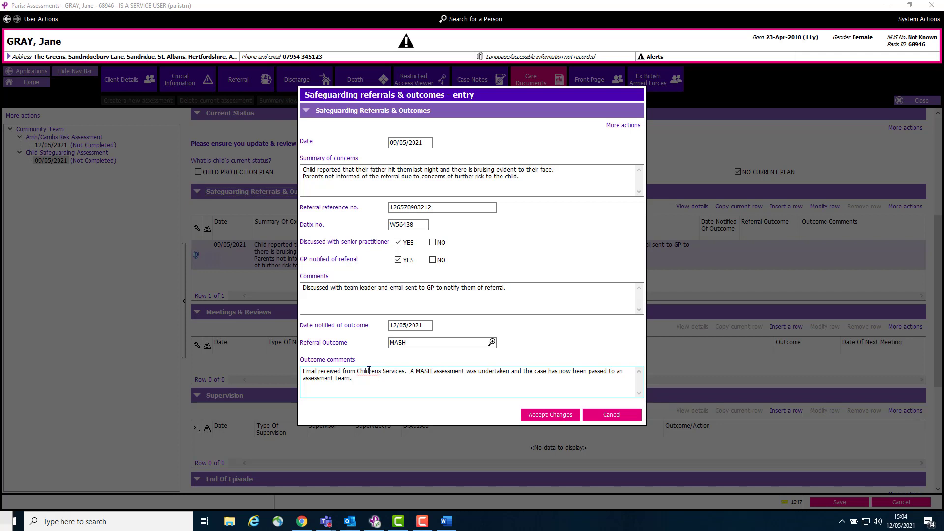
pyautogui.rightClick(369, 370)
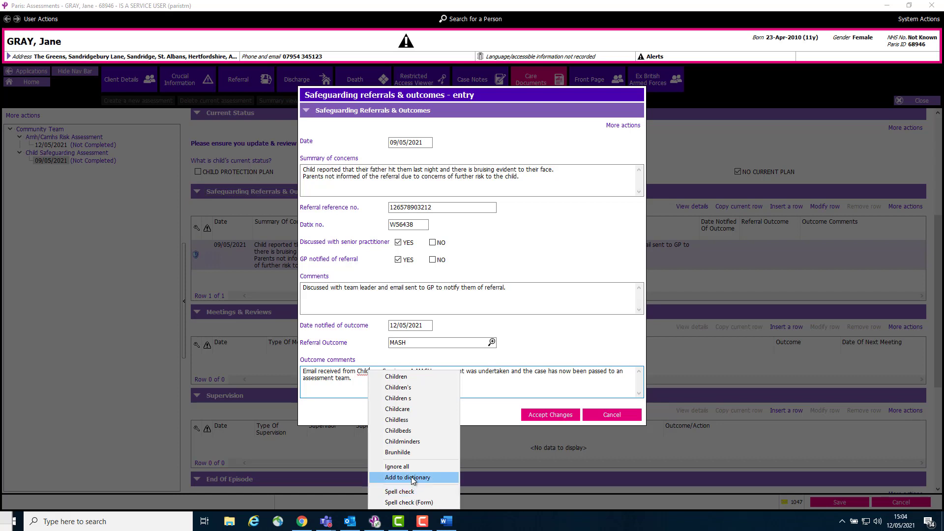
pyautogui.click(398, 388)
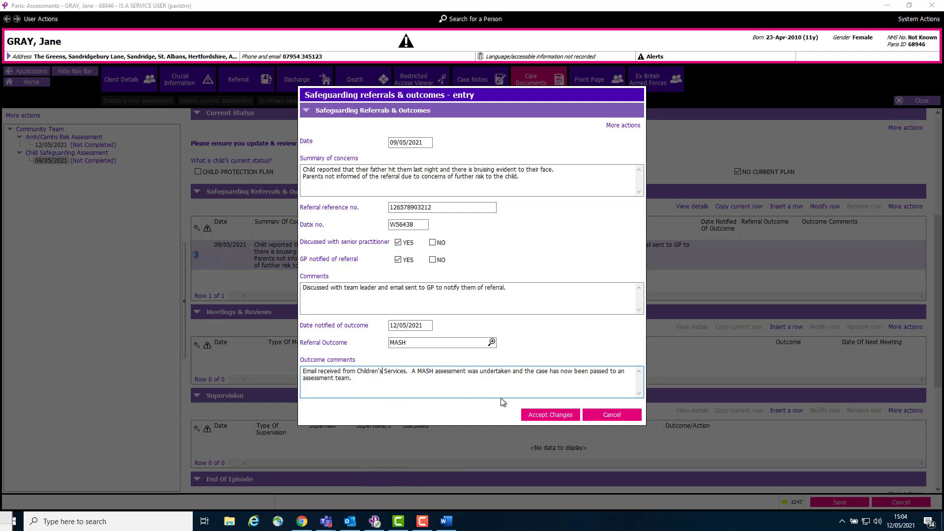
pyautogui.click(551, 417)
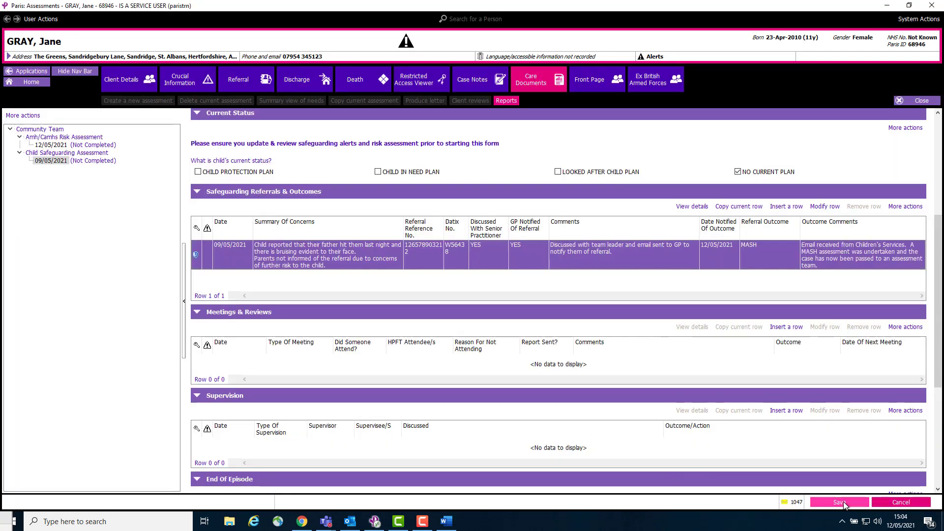
pyautogui.click(860, 502)
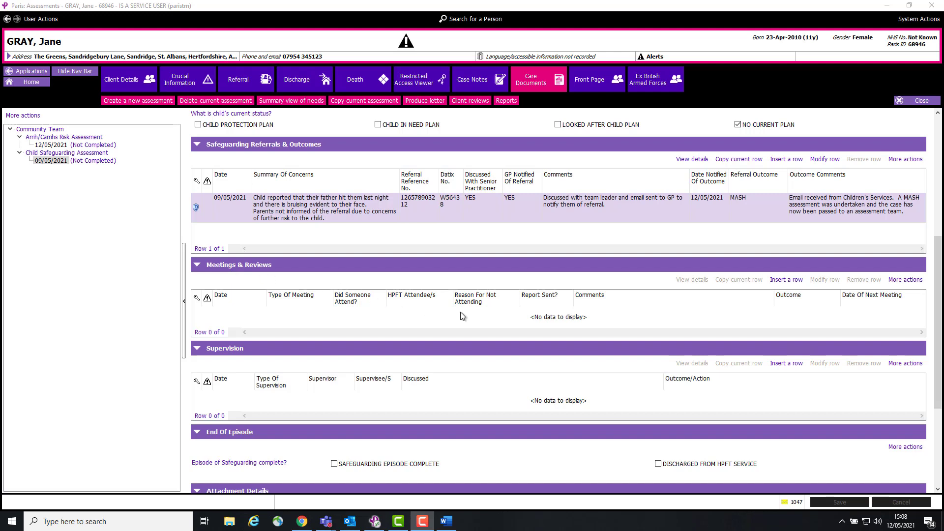
# Insert a Meetings & Reviews row dated 12/05/2021 with STRATEGY as the type of meeting
pyautogui.click(786, 280)
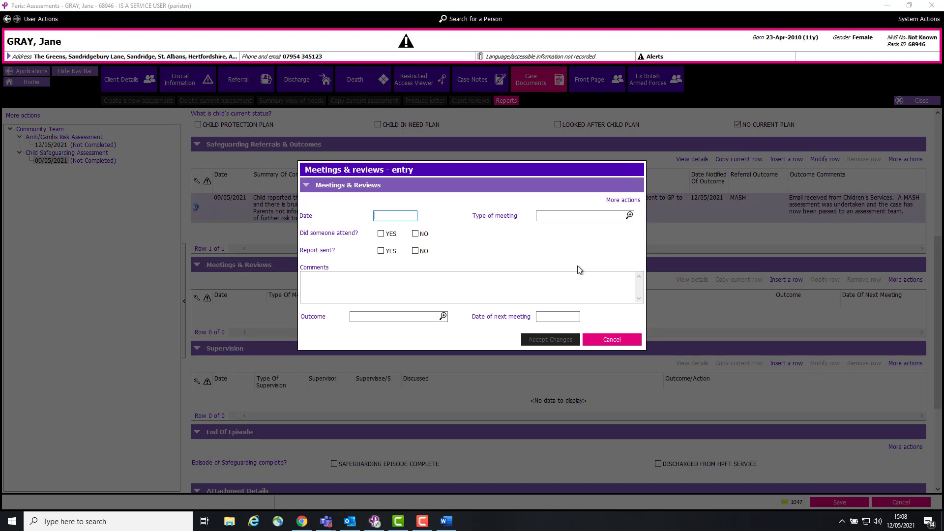
pyautogui.press('t')
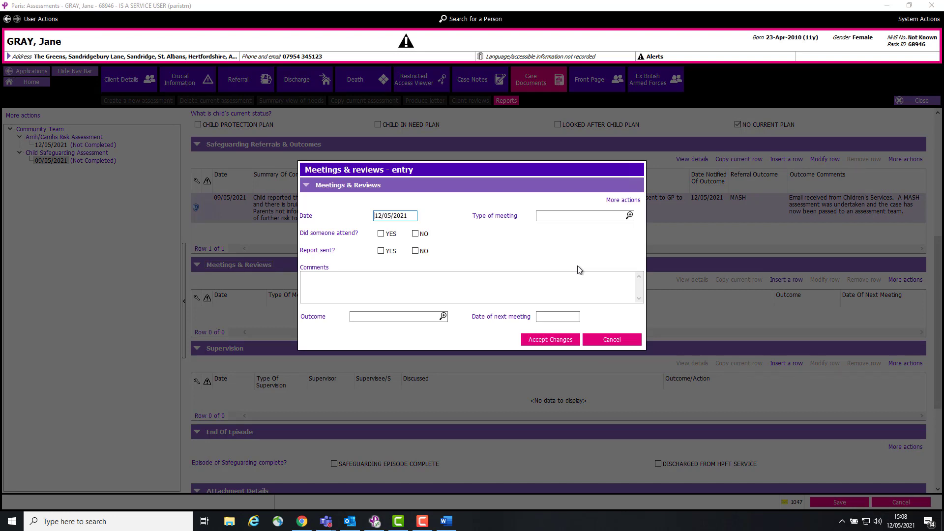
pyautogui.click(630, 216)
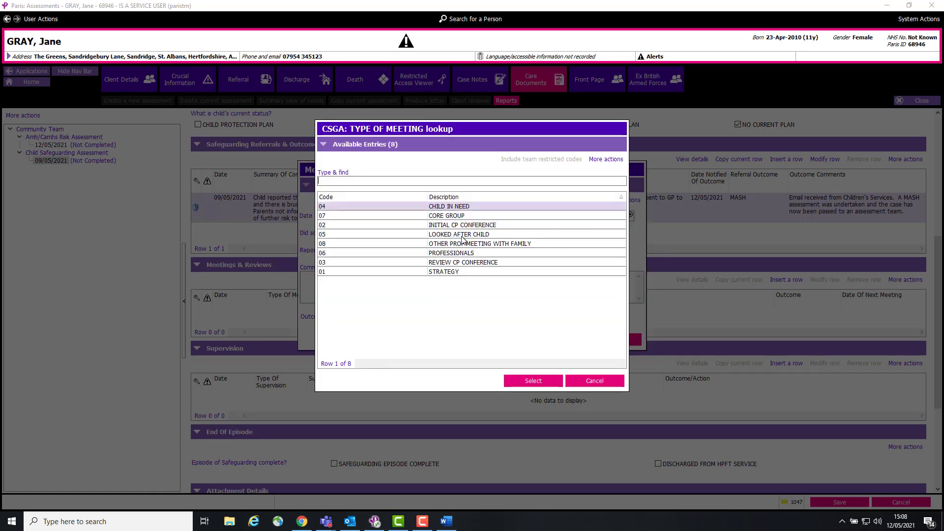
pyautogui.click(445, 273)
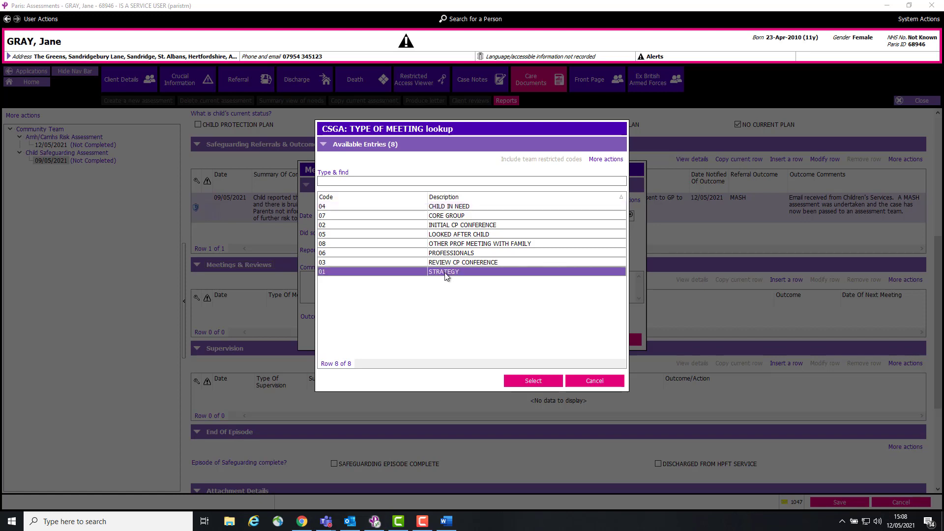
pyautogui.click(526, 381)
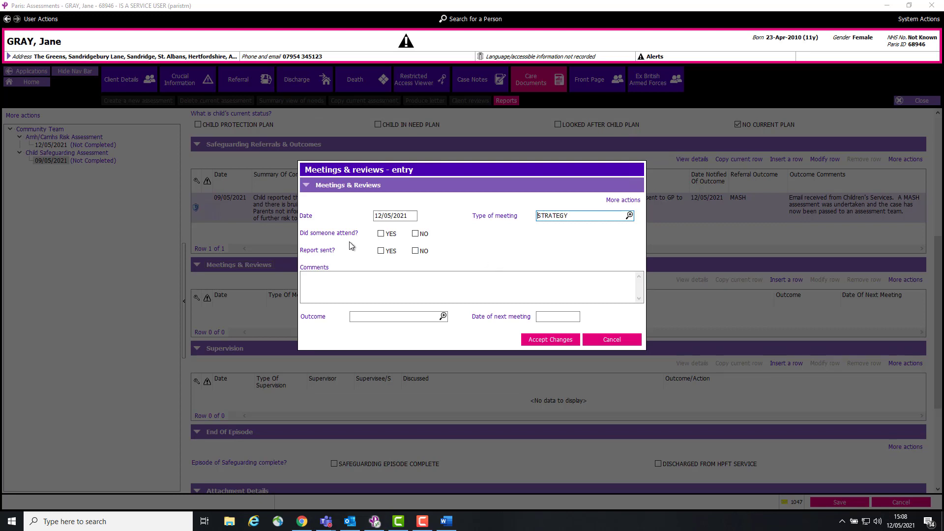
# Record the strategy meeting as attended with the HPFT attendee's name, and set report sent to YES
pyautogui.click(381, 234)
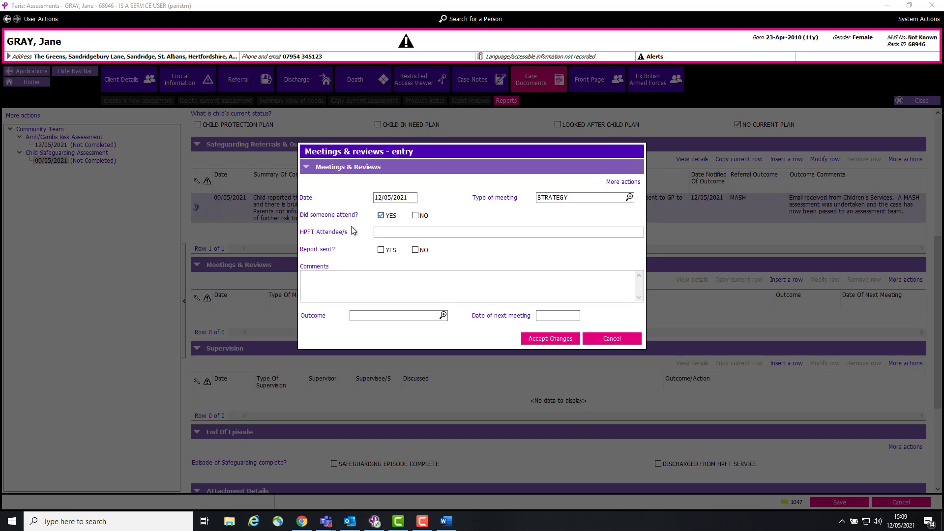
pyautogui.click(448, 232)
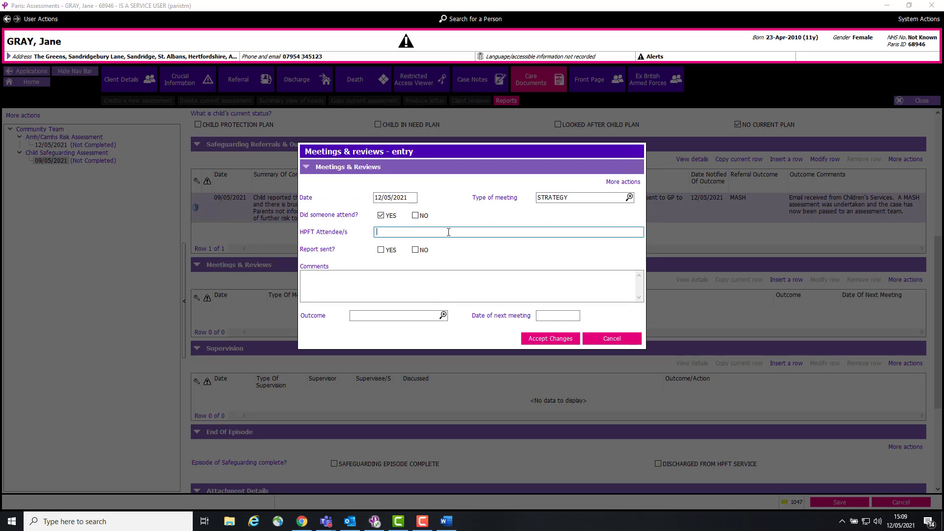
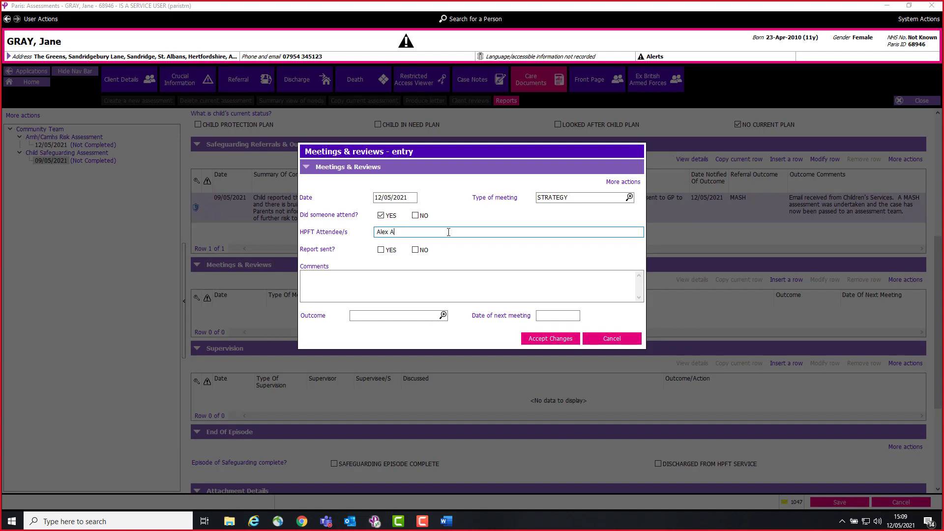
pyautogui.click(381, 251)
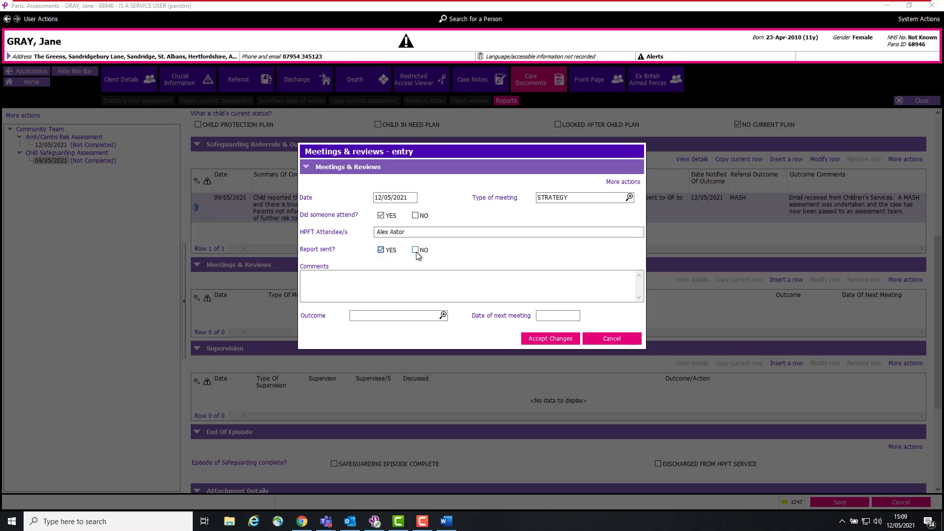
# Enter the comment "There are serious child protection concerns and an initial child protection conference will be convened." and set the outcome to CHILD PROTECTION CONFERENCE
pyautogui.click(324, 280)
pyautogui.click(323, 279)
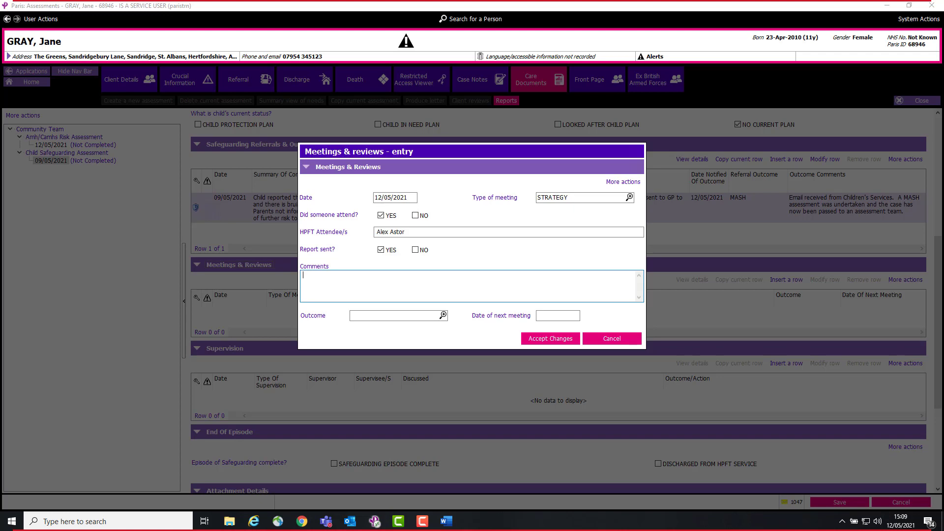
pyautogui.hotkey('alt', 'Tab')
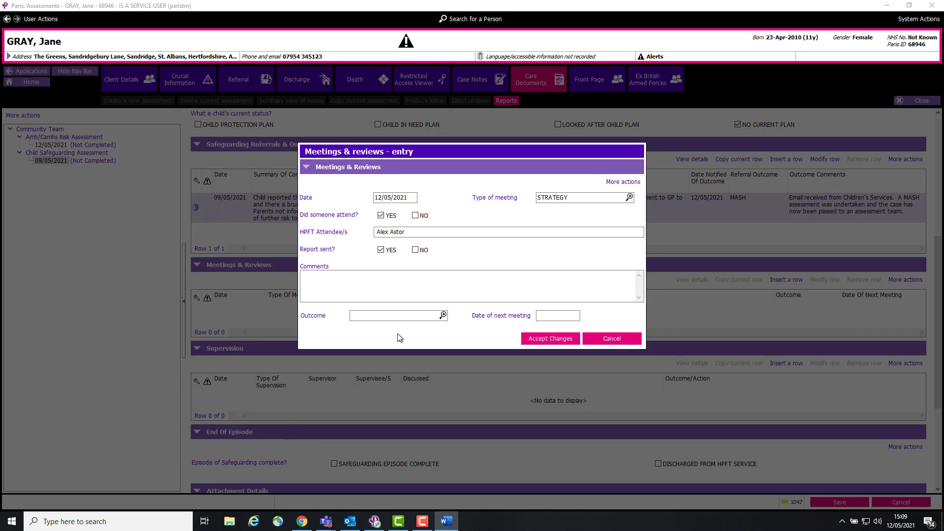
pyautogui.click(443, 315)
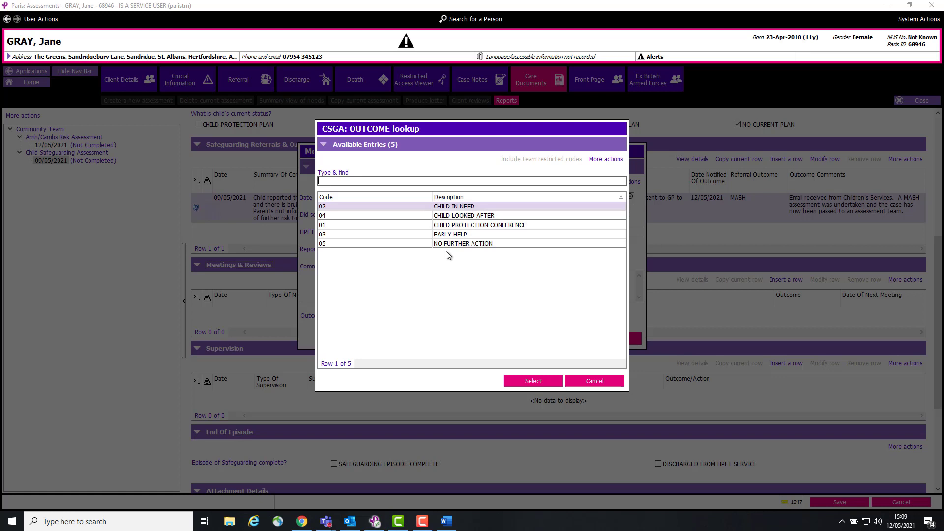
pyautogui.click(592, 380)
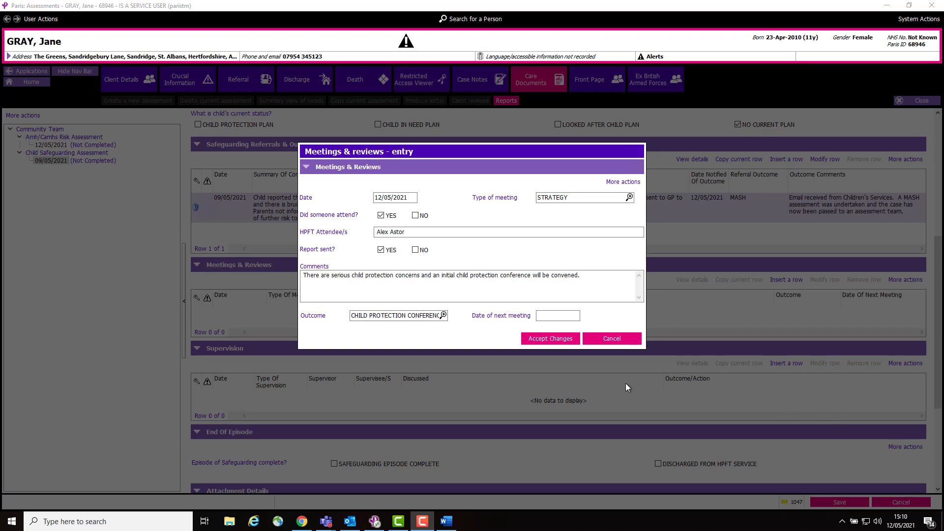
# Set the date of next meeting to 26/05/2021, accept the strategy meeting entry and save the assessment
pyautogui.click(550, 317)
pyautogui.doubleClick(550, 317)
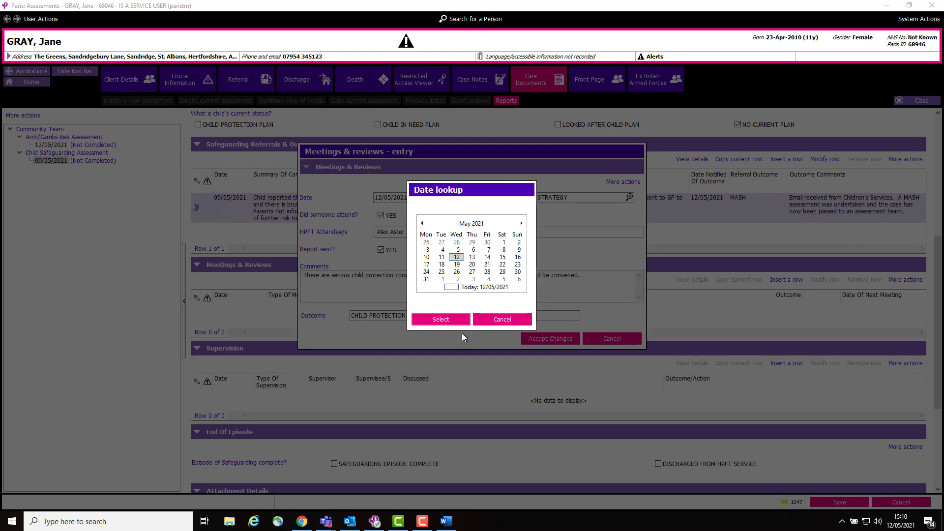
pyautogui.moveTo(481, 195); pyautogui.dragTo(558, 171)
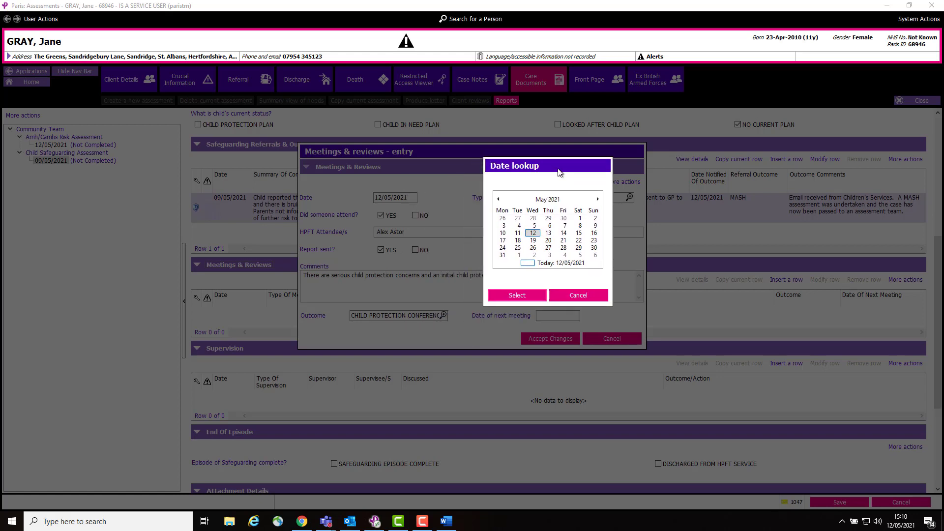
pyautogui.click(533, 241)
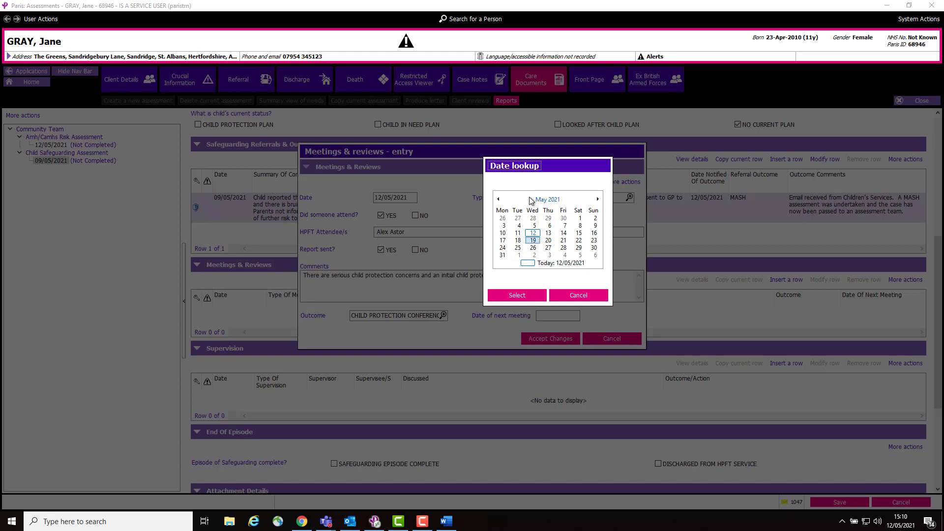
pyautogui.click(598, 200)
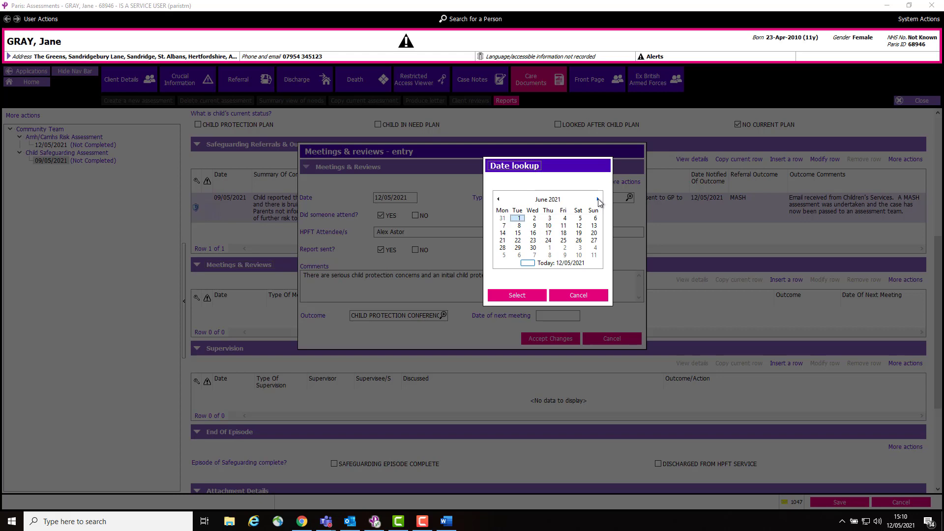
pyautogui.click(498, 200)
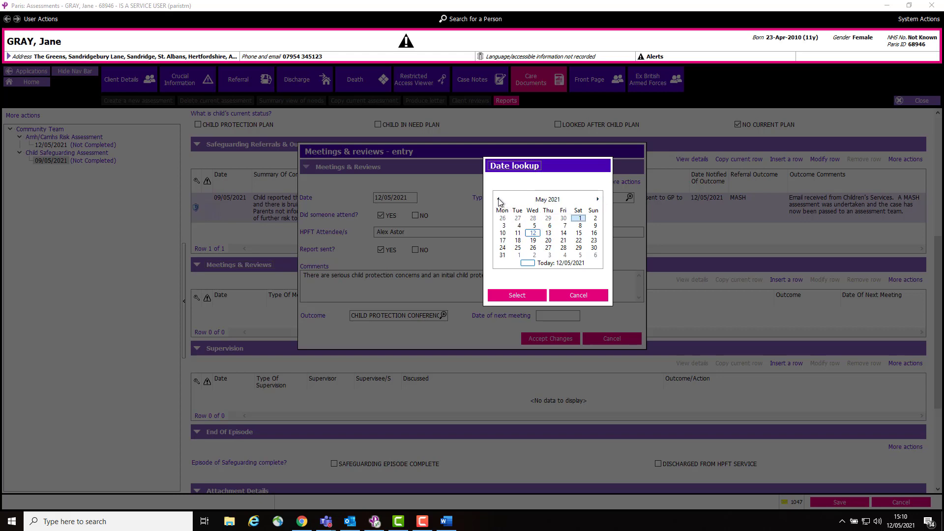
pyautogui.click(535, 249)
pyautogui.click(519, 294)
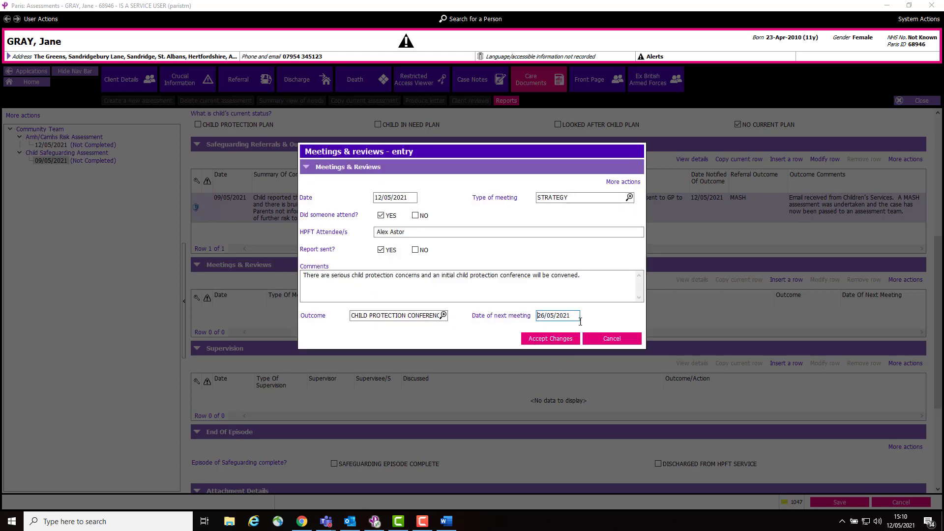
pyautogui.click(551, 339)
pyautogui.click(840, 502)
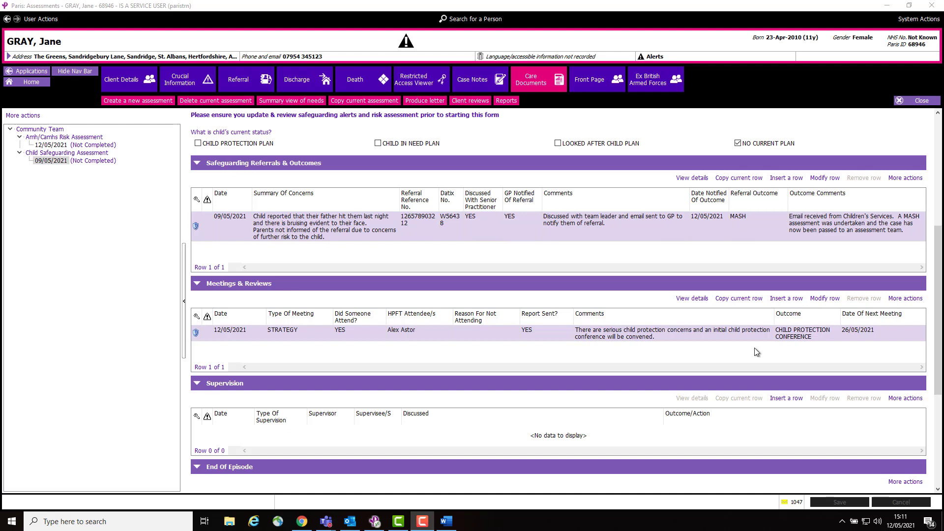
# Insert another Meetings & Reviews row dated 12/05/2021 with INITIAL CP CONFERENCE as the type of meeting
pyautogui.click(787, 298)
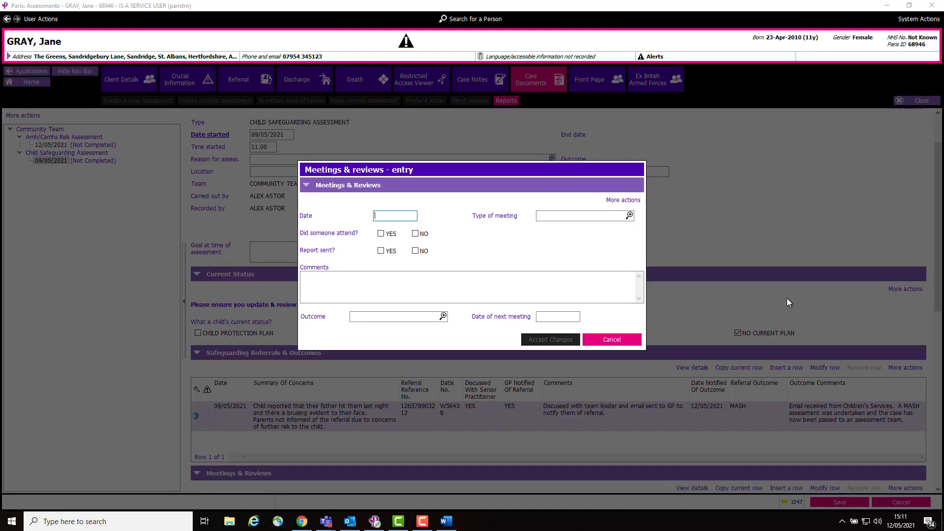
pyautogui.doubleClick(384, 220)
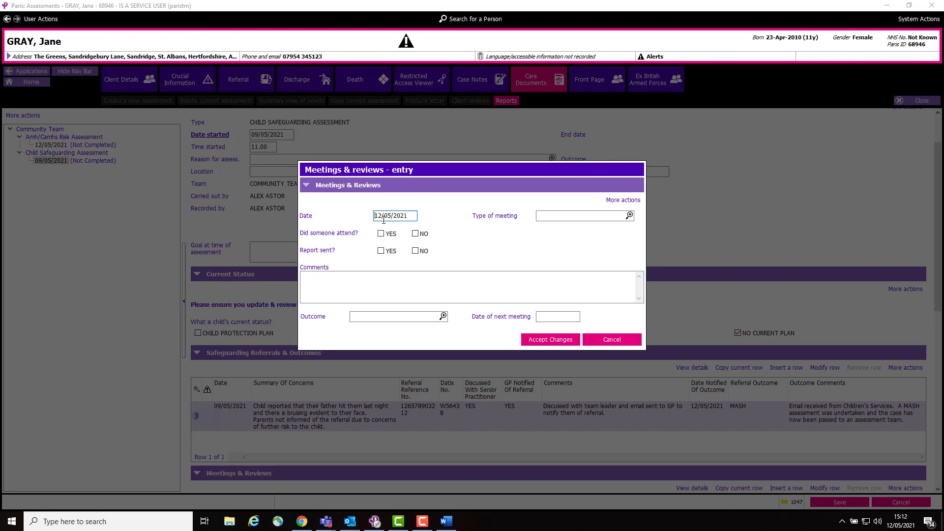
pyautogui.click(629, 215)
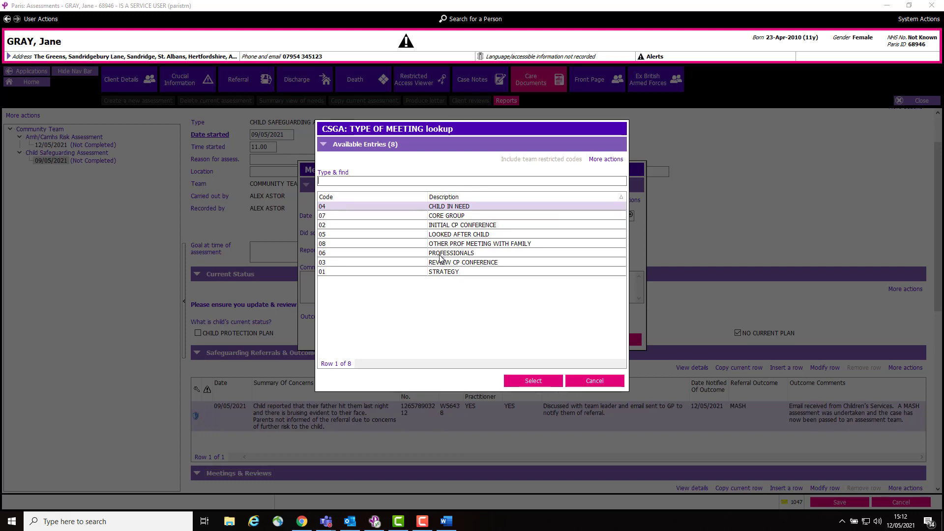
pyautogui.click(452, 225)
pyautogui.click(529, 382)
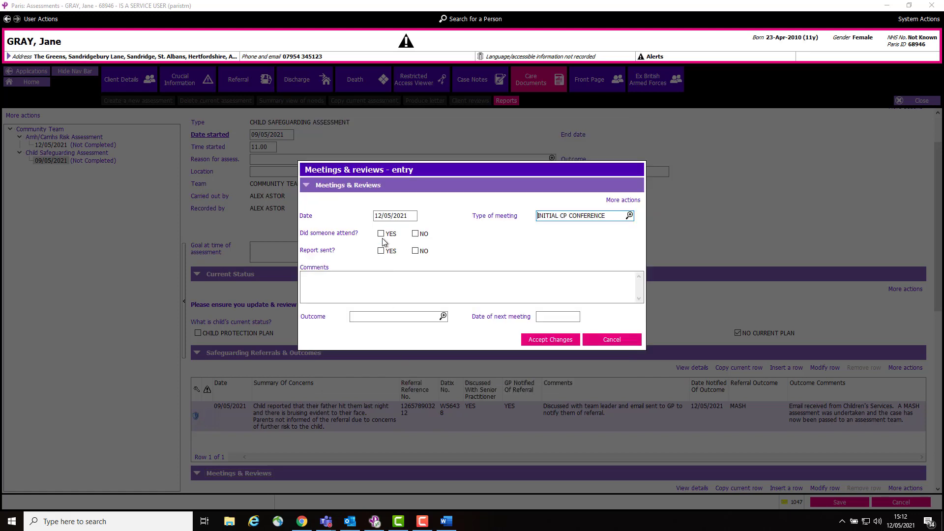
# Record the initial CP conference as attended with the HPFT attendee's name, and set report sent to YES
pyautogui.click(381, 235)
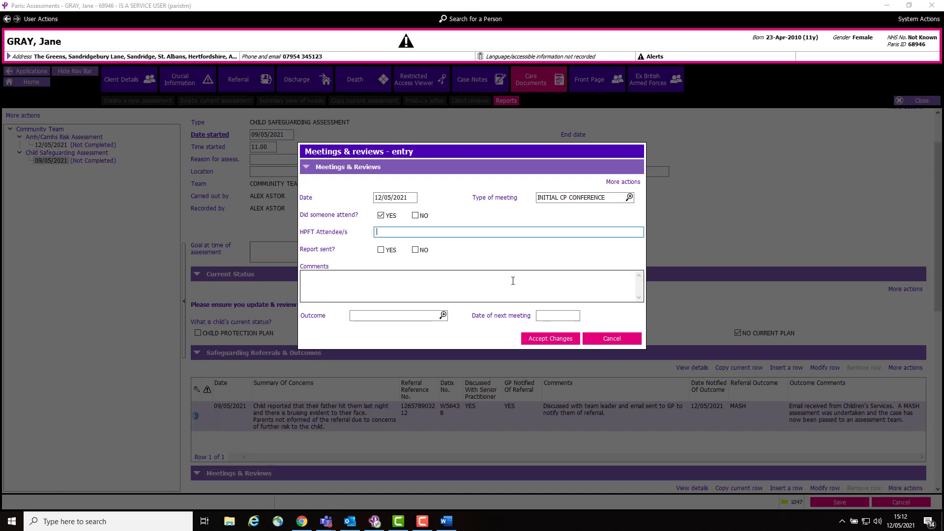
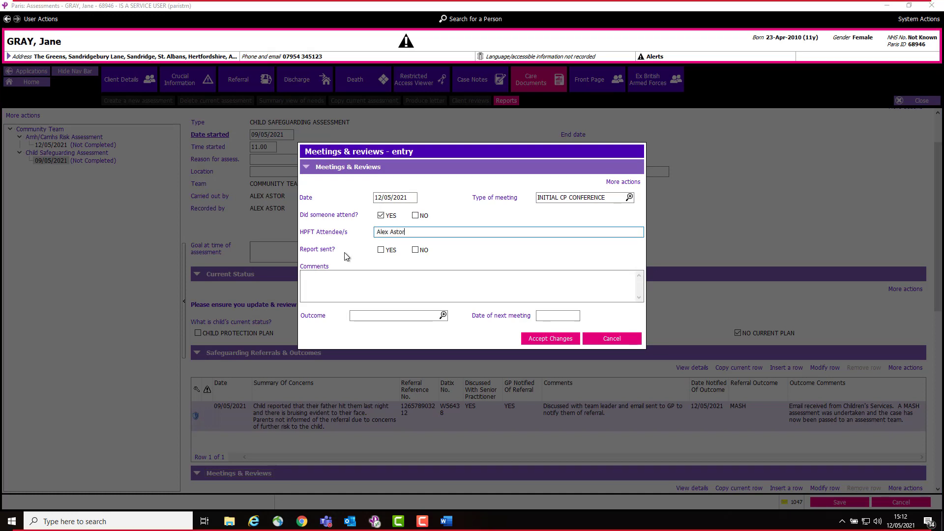
pyautogui.click(381, 250)
# Set the outcome of the initial CP conference entry to CP-PHYSICAL ABUSE
pyautogui.click(356, 277)
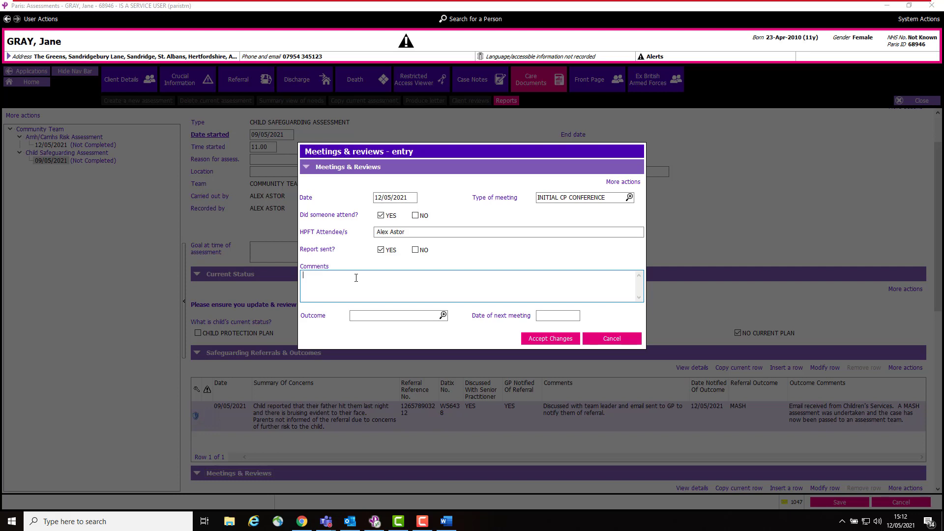
pyautogui.click(443, 315)
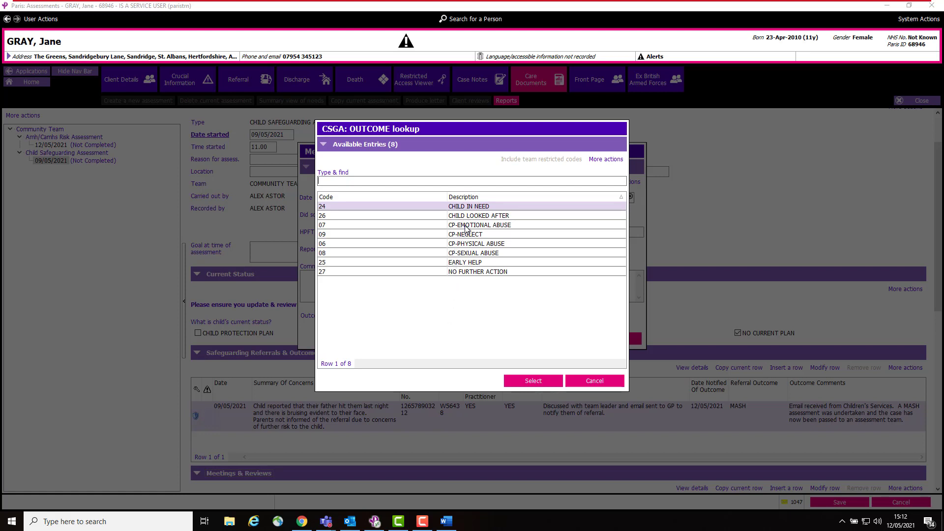
pyautogui.click(464, 243)
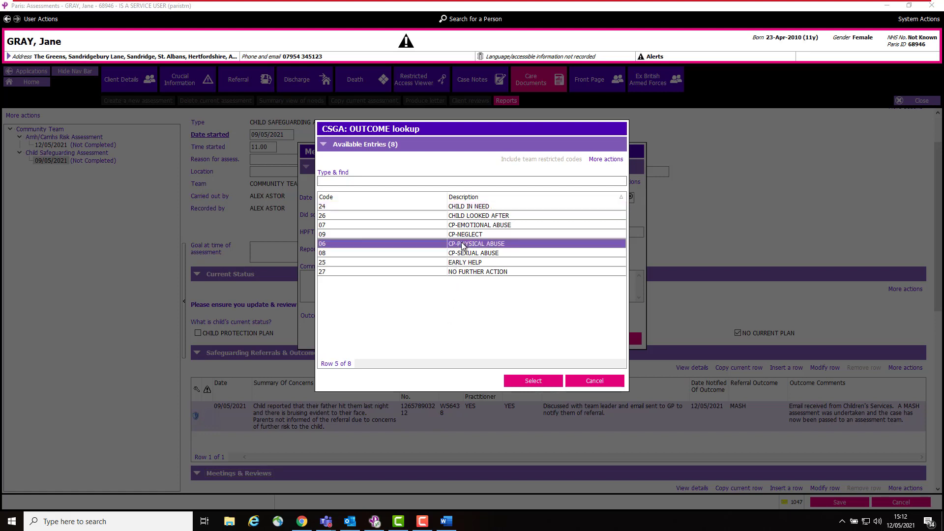
pyautogui.click(541, 381)
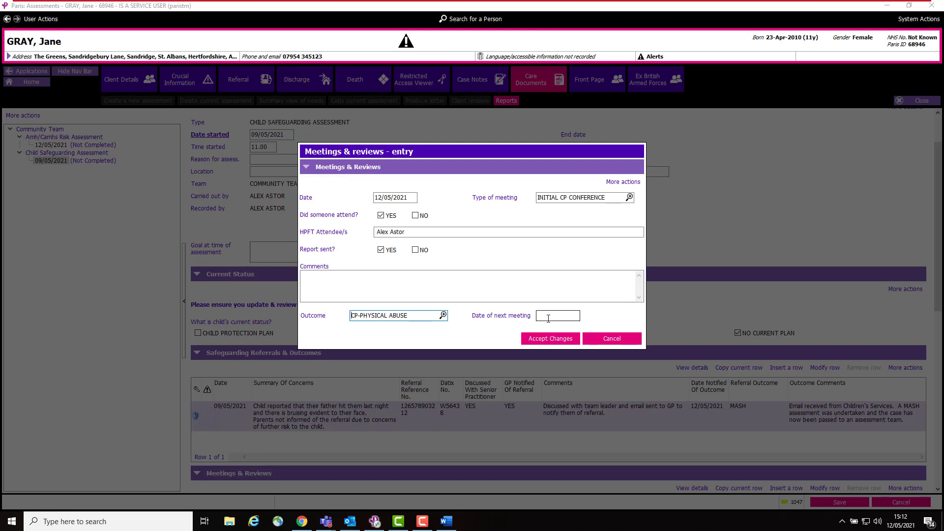
# Set the initial CP conference's date of next meeting to 21/07/2021, accept the entry and save the assessment
pyautogui.click(548, 319)
pyautogui.doubleClick(548, 319)
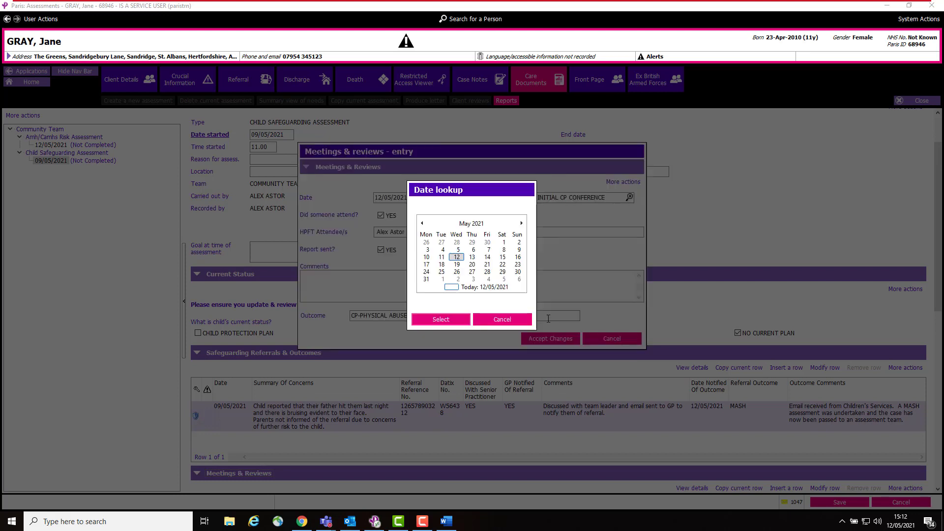
pyautogui.click(522, 224)
pyautogui.click(522, 224)
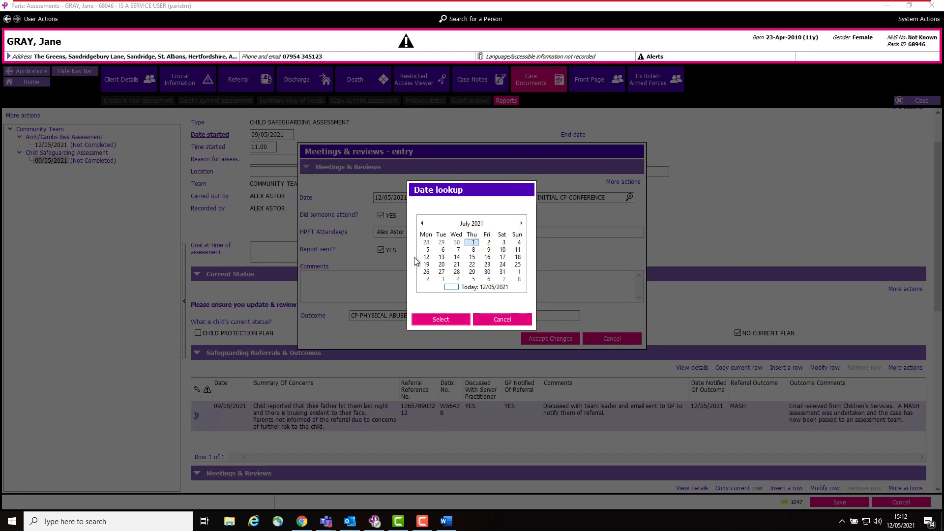
pyautogui.click(456, 264)
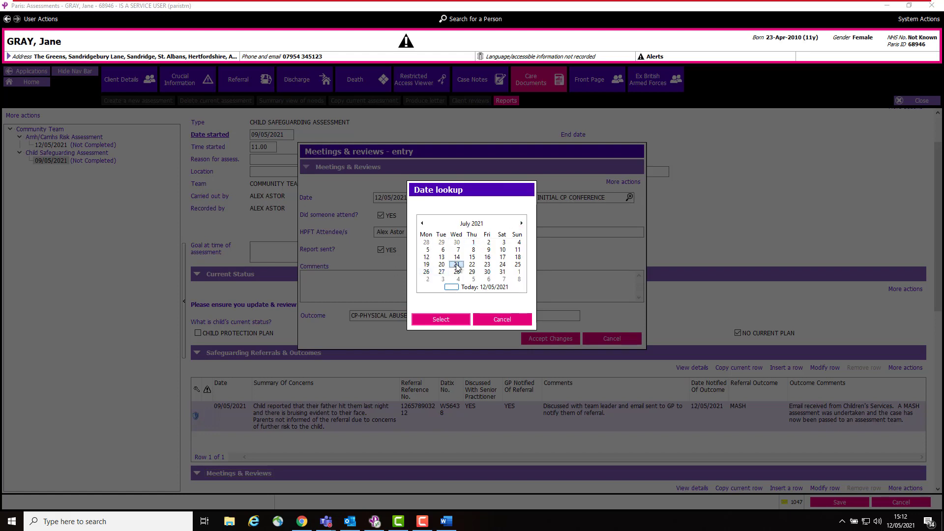
pyautogui.click(455, 318)
pyautogui.click(567, 338)
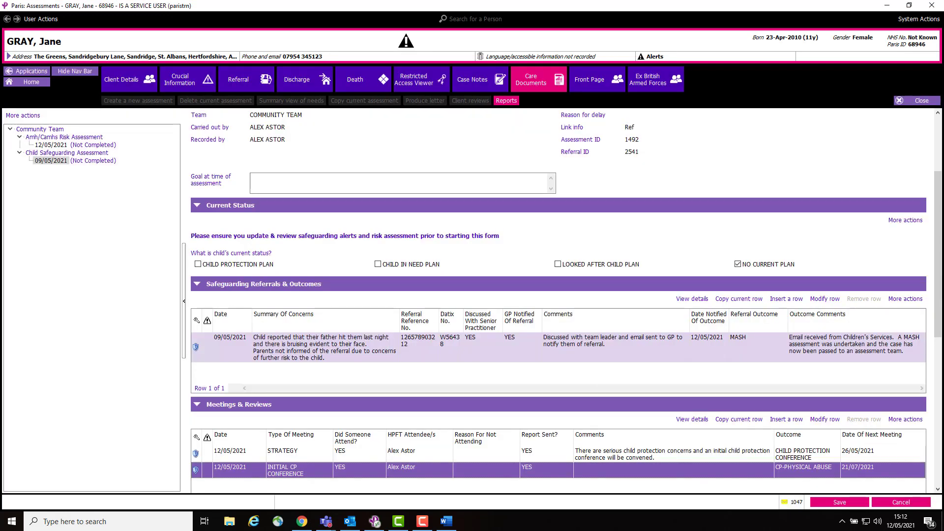
pyautogui.click(837, 503)
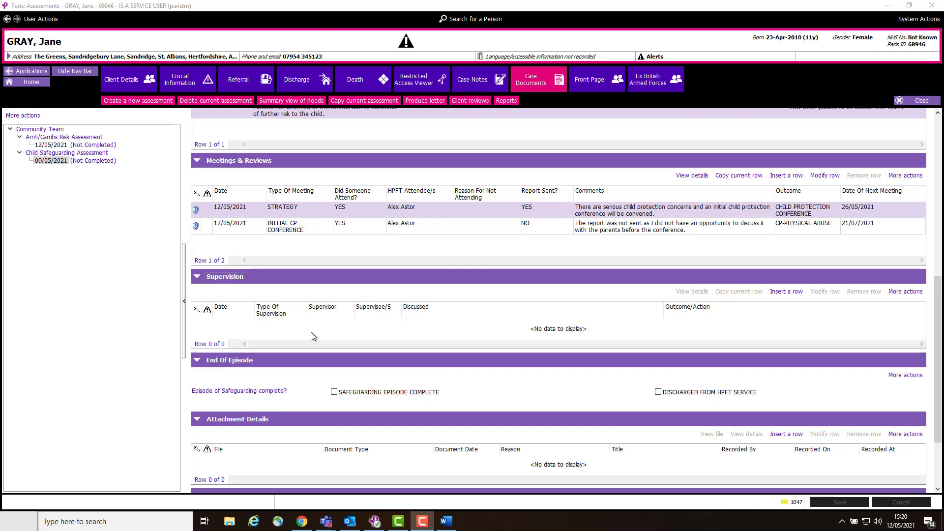
# Insert a Supervision row dated 12/05/2021 with SAFEGUARDING as the type of supervision
pyautogui.click(787, 292)
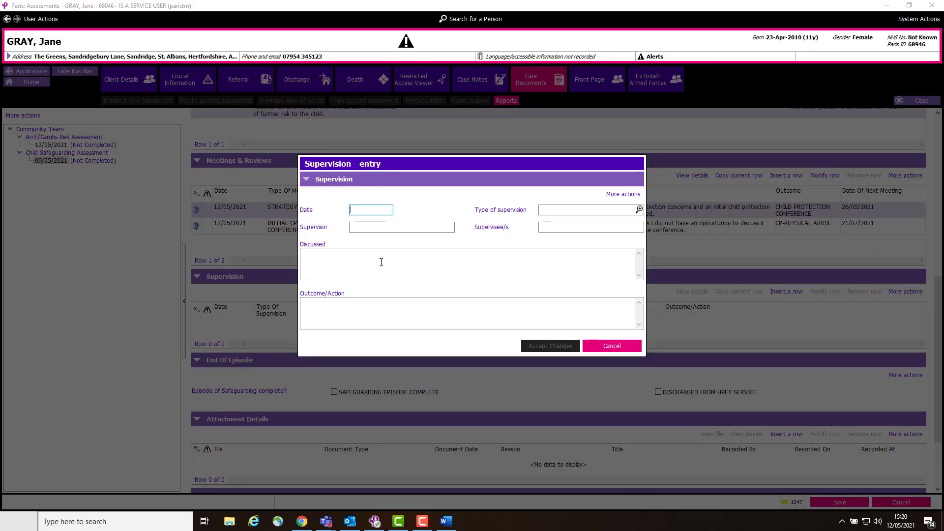
pyautogui.doubleClick(360, 212)
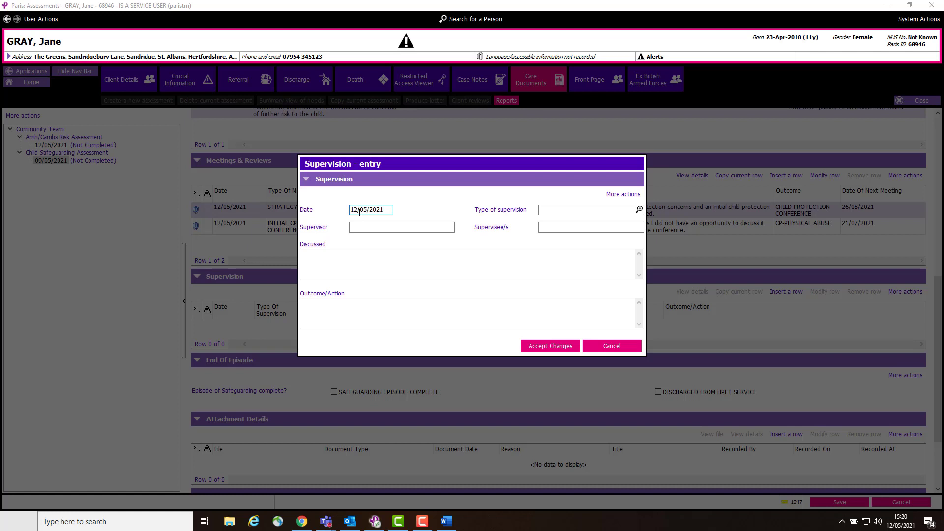
pyautogui.click(638, 210)
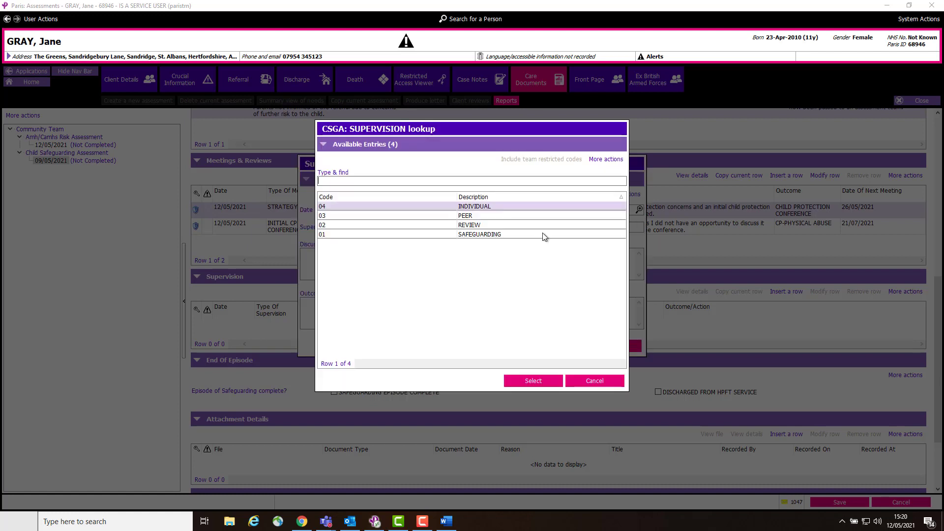
pyautogui.click(480, 239)
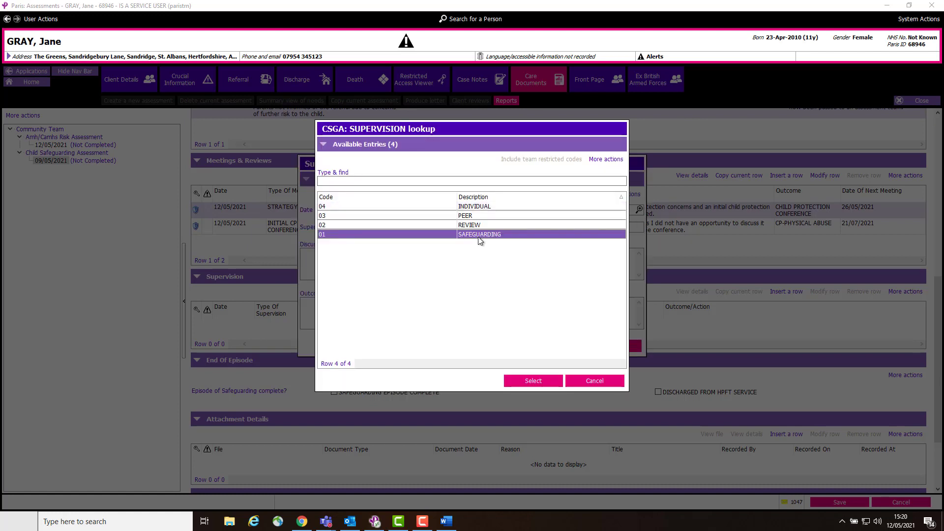
pyautogui.click(531, 382)
# Enter the supervisor's full name and the supervisee's full name in the supervision entry
pyautogui.click(382, 227)
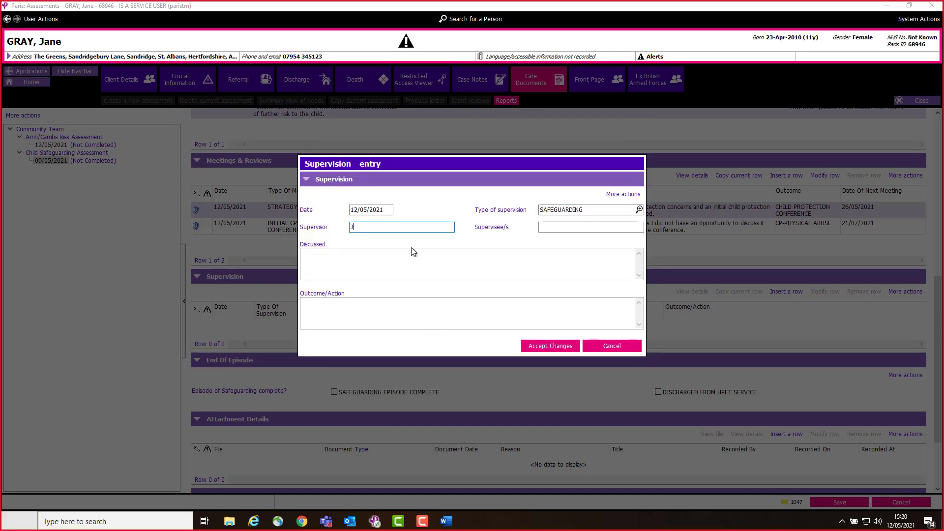
pyautogui.write('Jane Smith')
pyautogui.press('Tab')
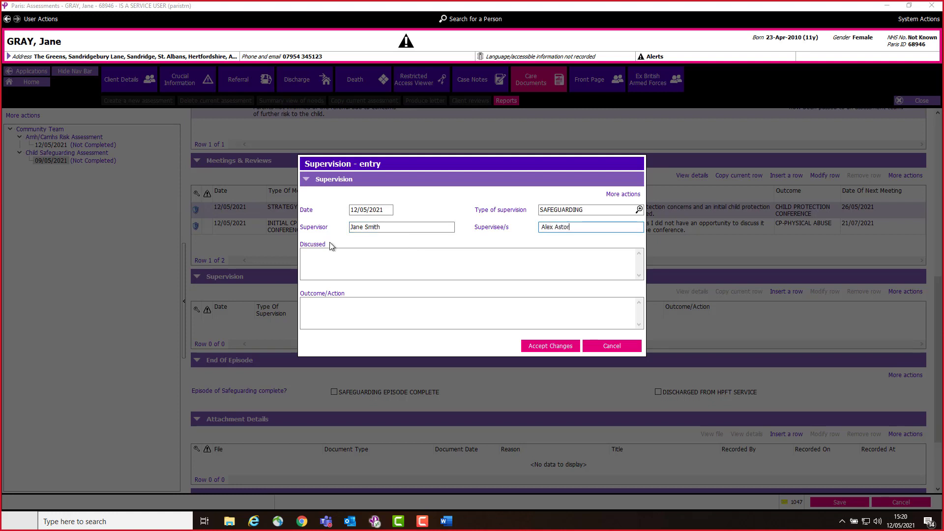
# Enter Discussed "Child recently received physical injury from father / Concerns about domestic abuse / History of overdoses" and Outcome/Action "Attend Strategy meeting and liaise with school nurse"; save
pyautogui.click(330, 264)
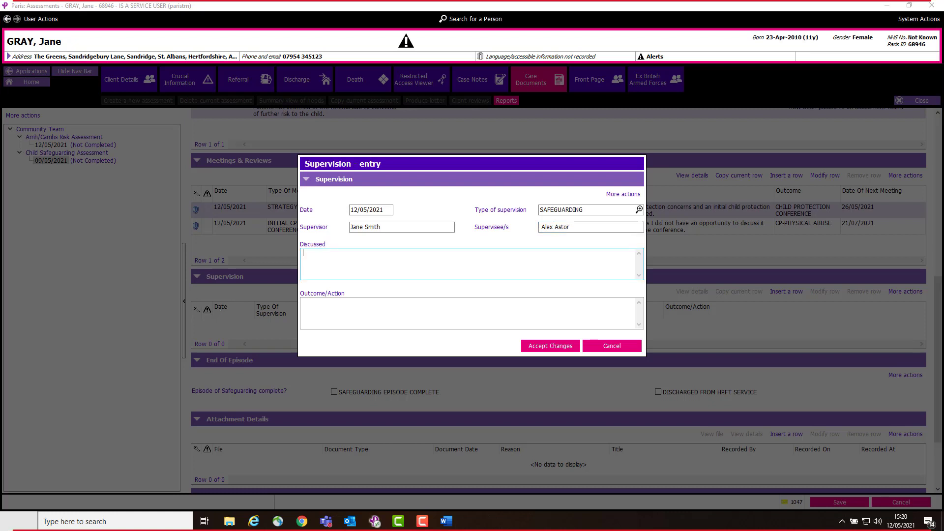
pyautogui.hotkey('alt', 'Tab')
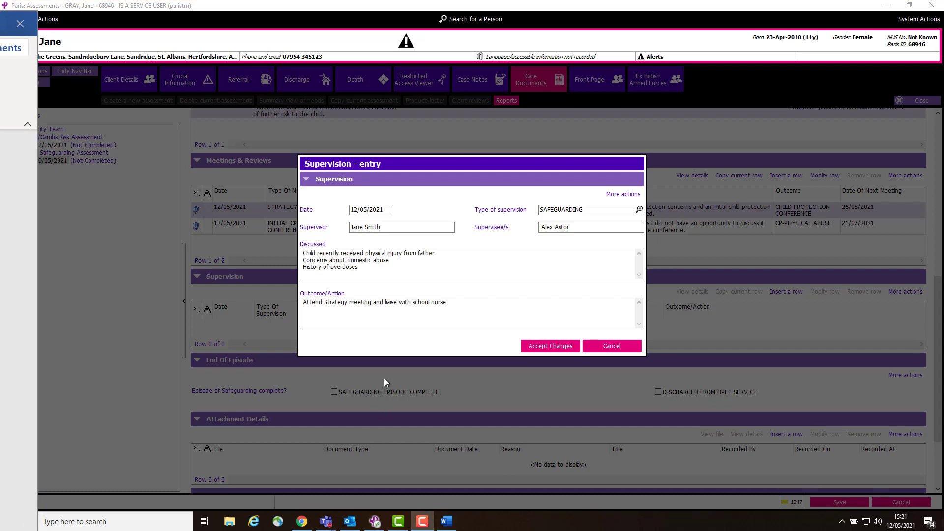
pyautogui.click(550, 346)
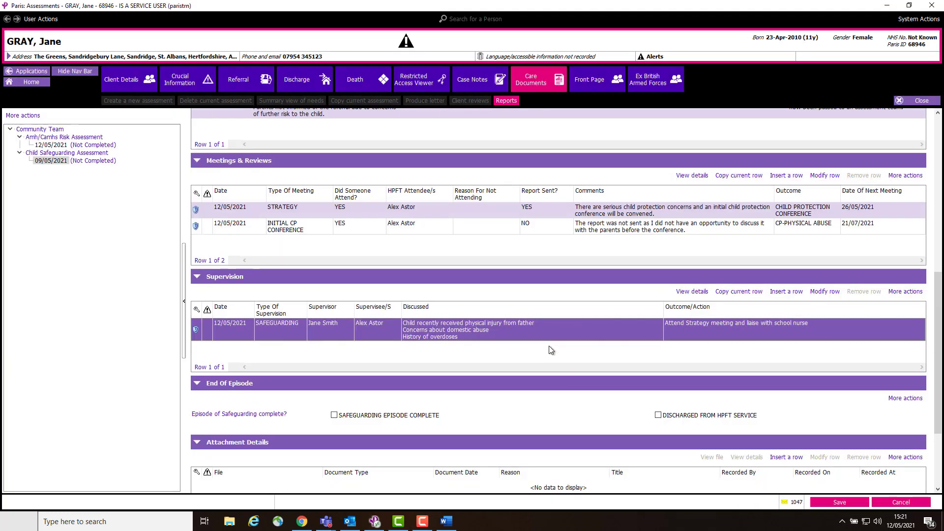
pyautogui.click(852, 502)
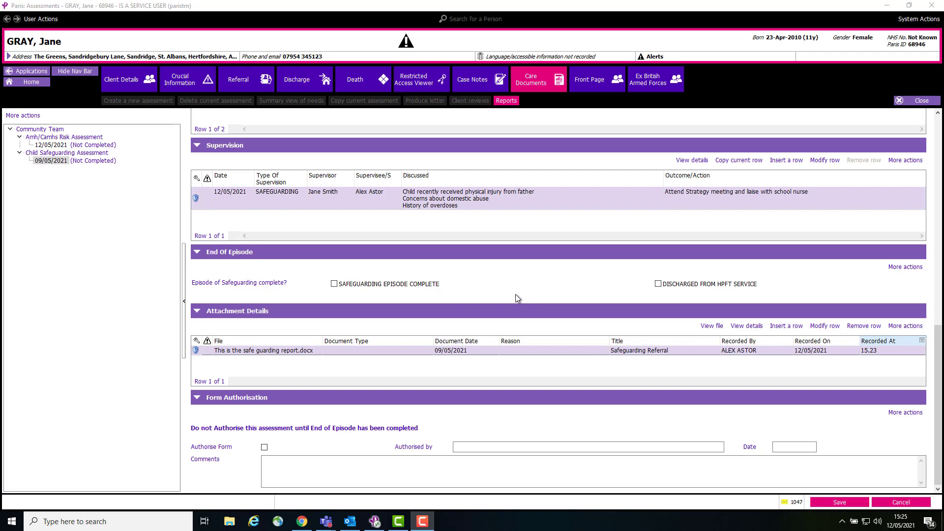
pyautogui.click(334, 285)
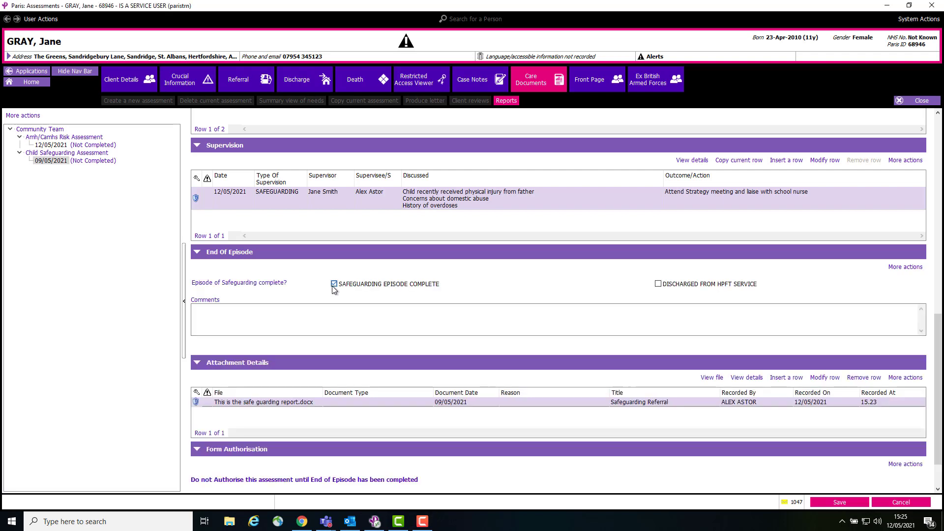
pyautogui.click(198, 315)
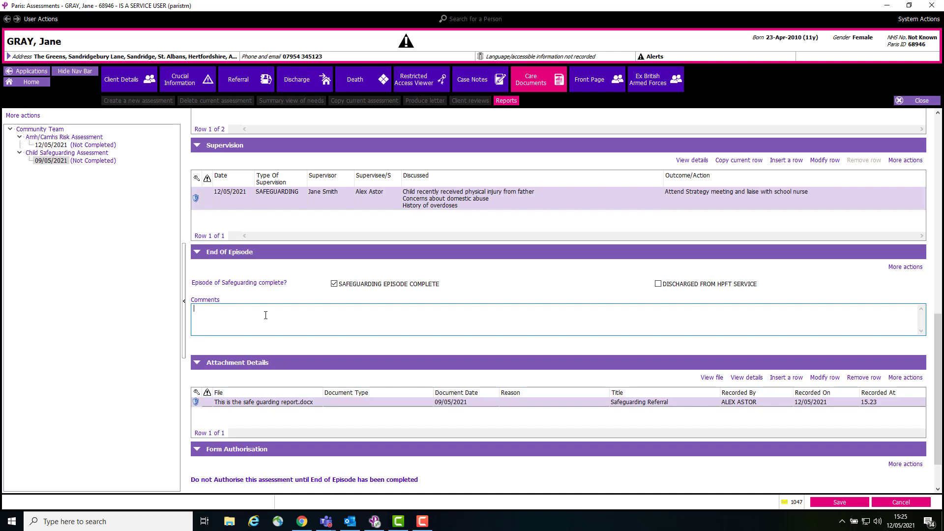
pyautogui.click(334, 285)
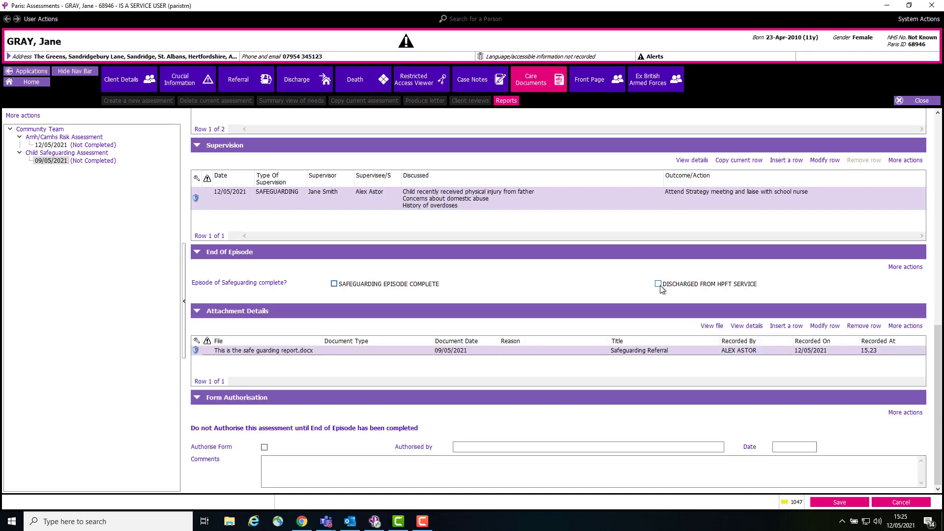
# Record DISCHARGED FROM HPFT SERVICE, CHILD PROTECTION PLAN, YES to both informed questions and comment "Discharged discussed with social worker. Child moving out of area. GP informed."
pyautogui.click(658, 284)
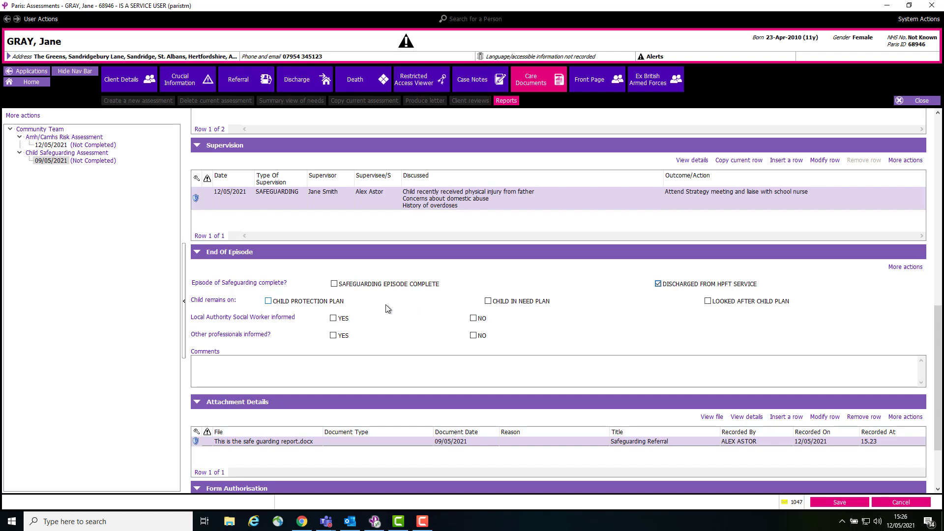
pyautogui.click(268, 303)
pyautogui.click(244, 367)
pyautogui.click(253, 369)
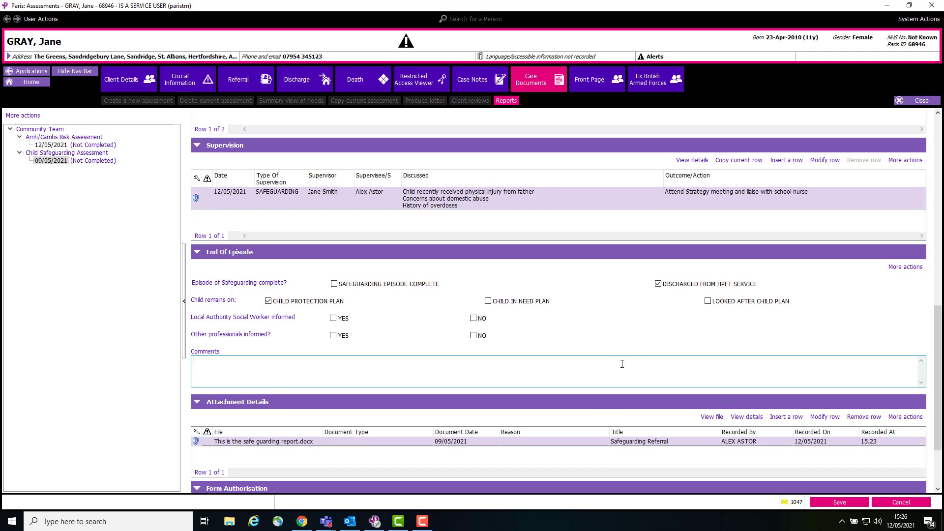
pyautogui.click(709, 301)
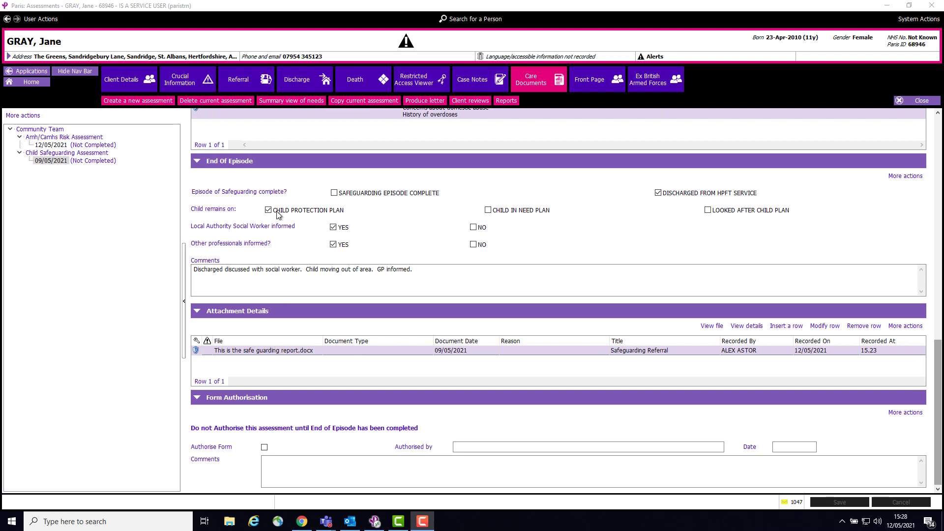
# Authorise the Child Safeguarding Assessment form, save it and agree to lock it as read only
pyautogui.click(265, 447)
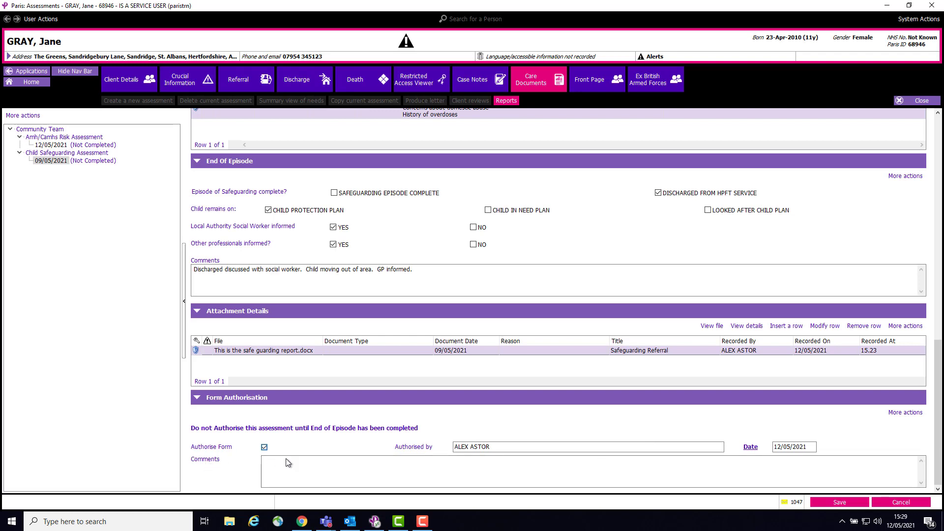
pyautogui.click(836, 501)
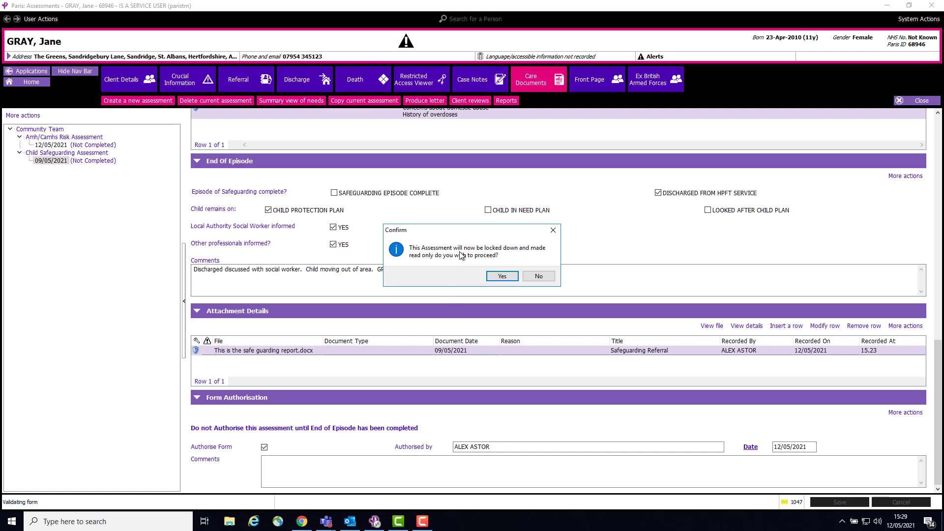
pyautogui.click(502, 277)
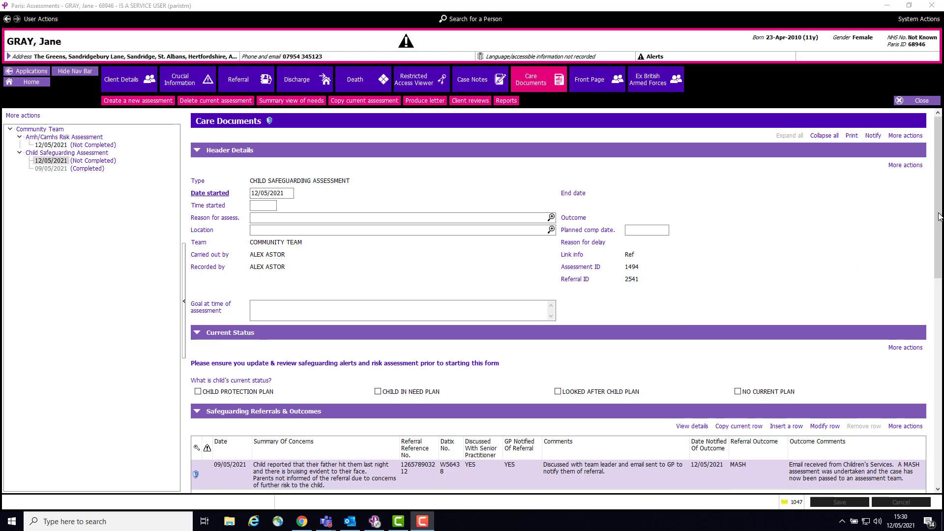
# Review the sections of the uncompleted Child Safeguarding Assessment dated 12/05/2021, from the header details through supervision
pyautogui.scroll(-2, 939, 216)
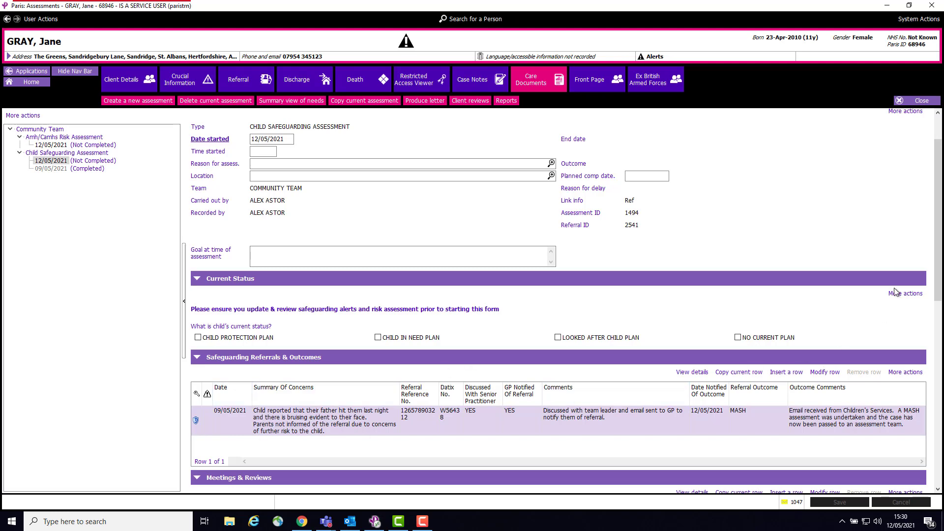
pyautogui.scroll(-4, 941, 238)
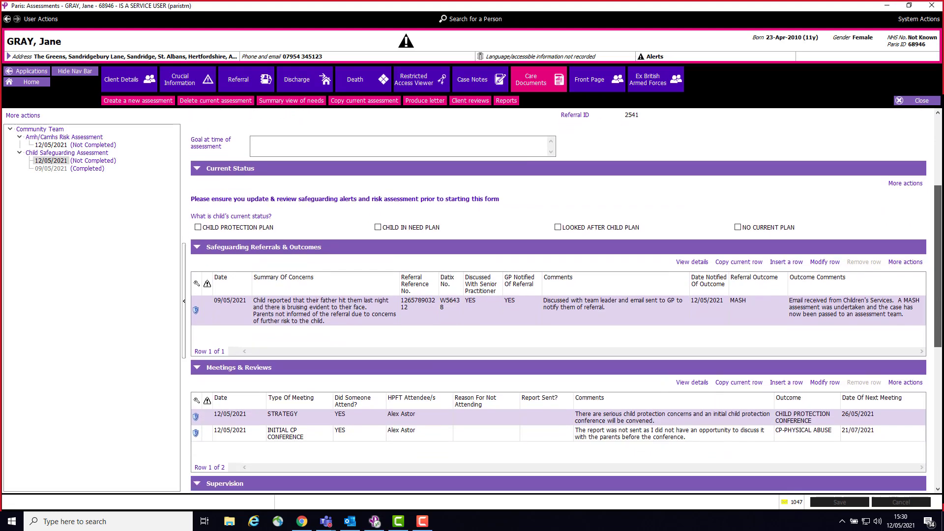
pyautogui.scroll(-5, 937, 266)
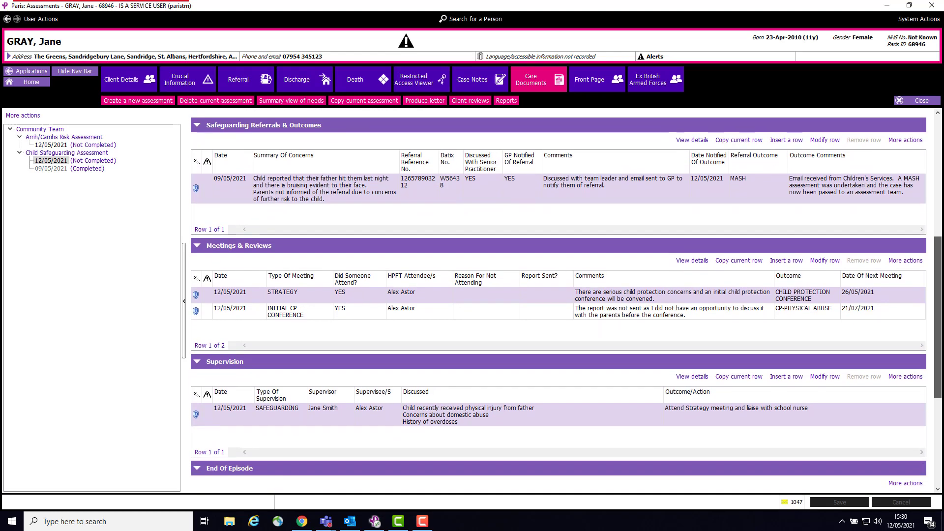
pyautogui.scroll(-1, 938, 266)
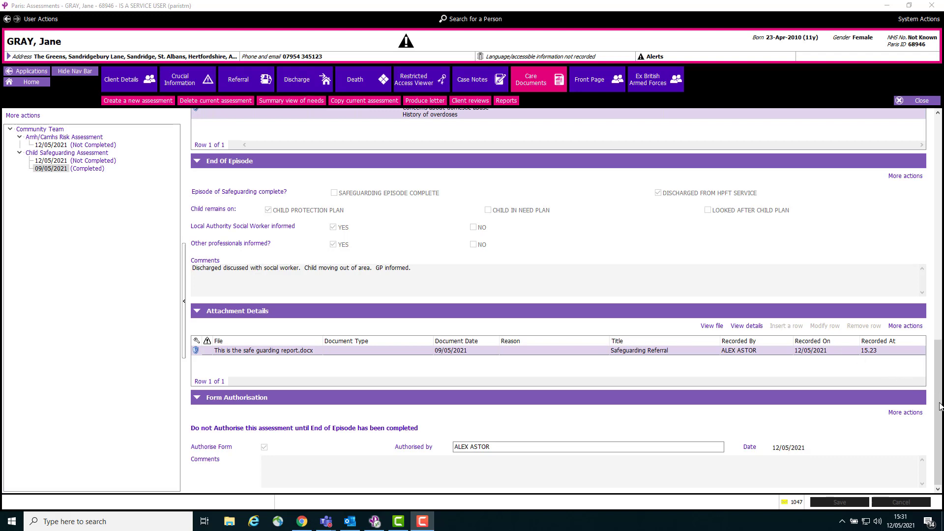
# Open the print options for the completed Child Safeguarding Assessment dated 09/05/2021, keeping CSGA PRINT PROFILE as the print profile
pyautogui.moveTo(939, 405); pyautogui.dragTo(938, 159)
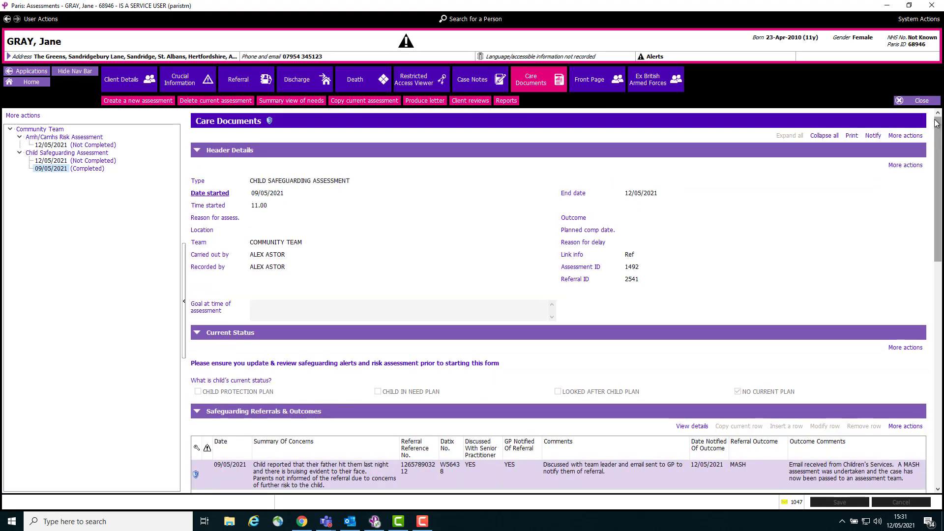
pyautogui.click(917, 102)
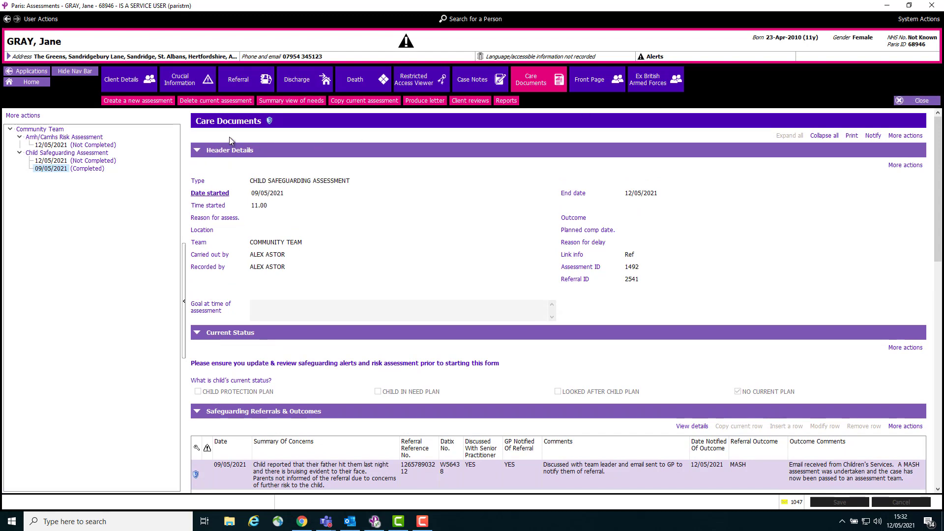
pyautogui.click(852, 136)
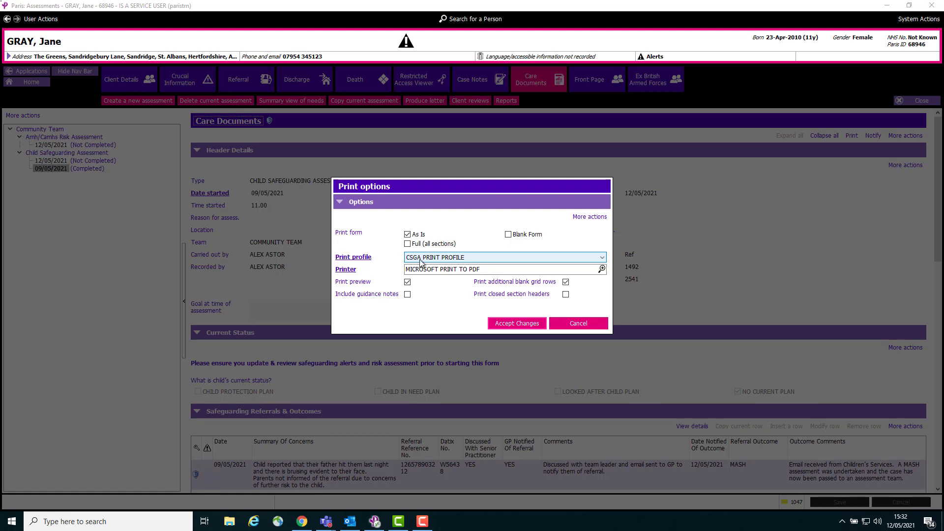
pyautogui.click(603, 258)
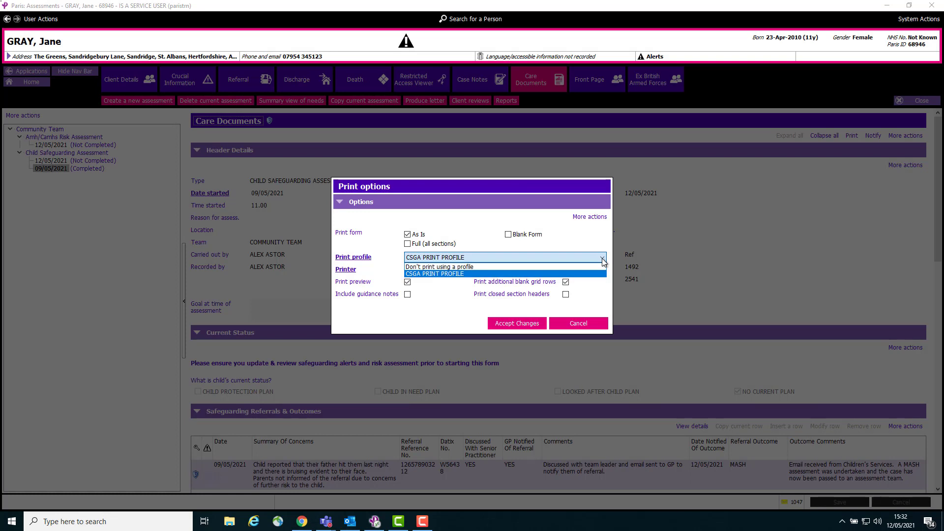
pyautogui.click(604, 259)
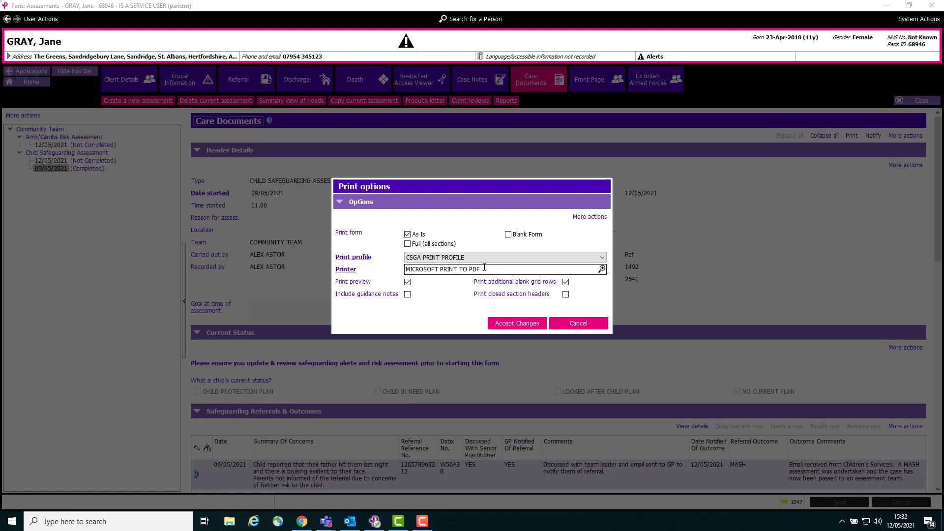
# Choose Microsoft Print to PDF as the printer and accept the print options to generate the report preview
pyautogui.click(602, 269)
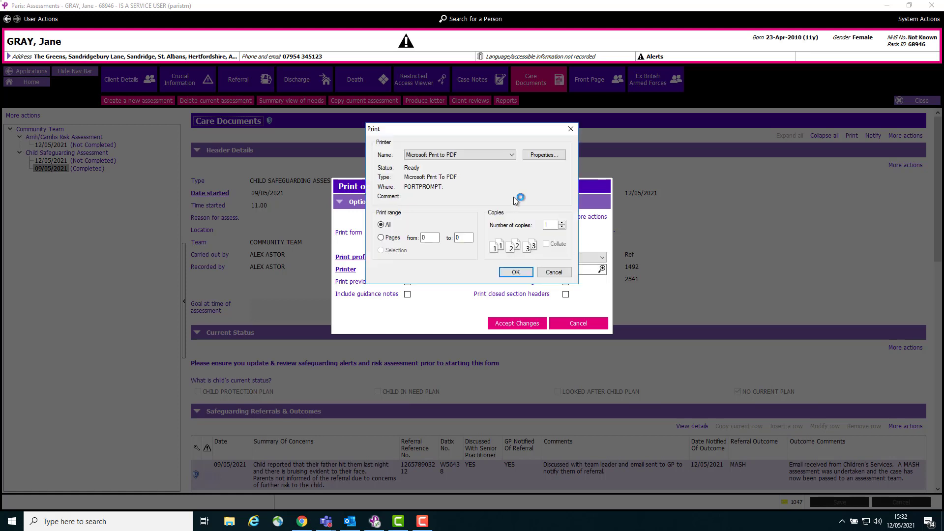
pyautogui.click(511, 156)
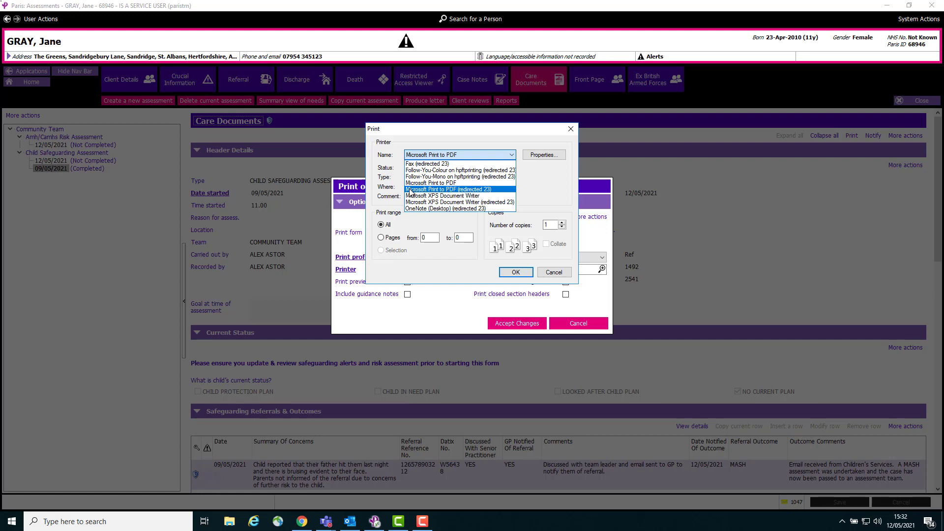
pyautogui.click(445, 183)
pyautogui.click(515, 273)
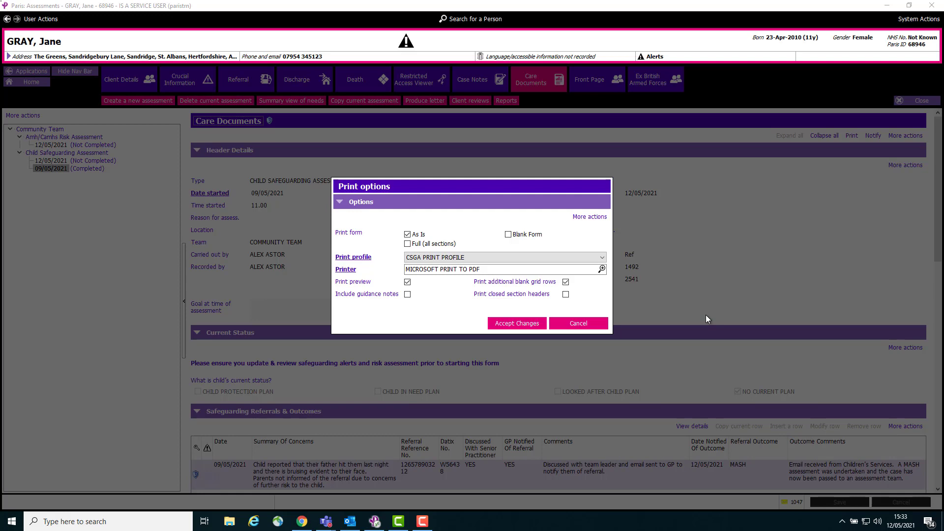
pyautogui.click(522, 324)
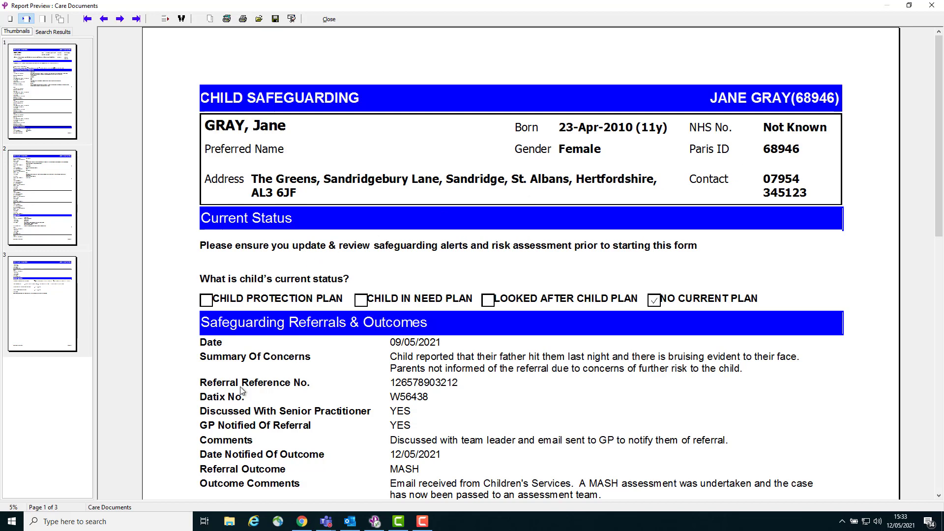
# Review all three pages of the Child Safeguarding report preview, from current status and referrals through meetings, supervision and end of episode
pyautogui.scroll(-2, 261, 363)
pyautogui.scroll(-1, 261, 362)
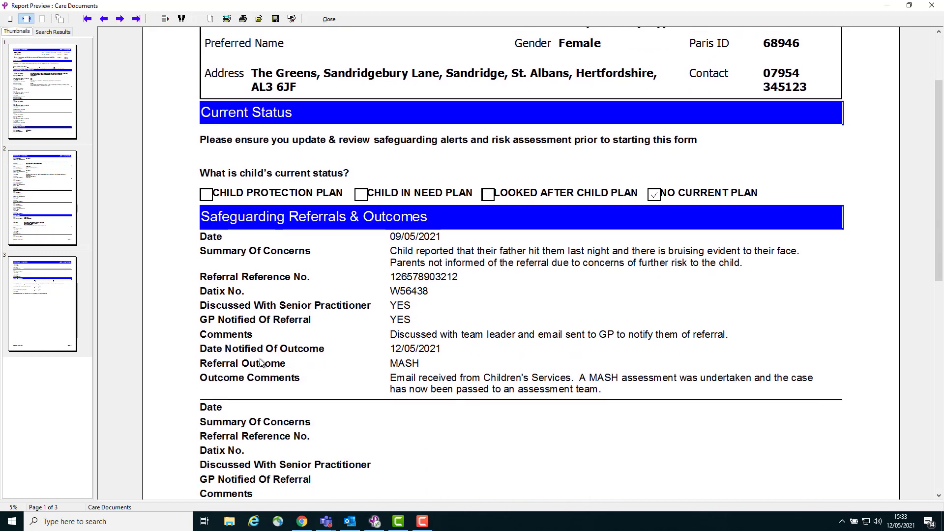
pyautogui.scroll(-1, 261, 362)
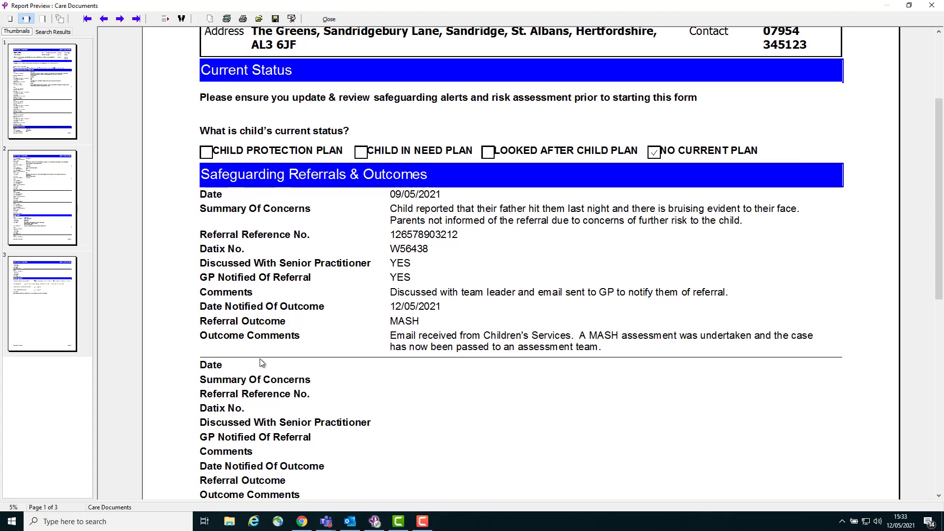
pyautogui.scroll(-2, 261, 362)
pyautogui.scroll(-2, 261, 362)
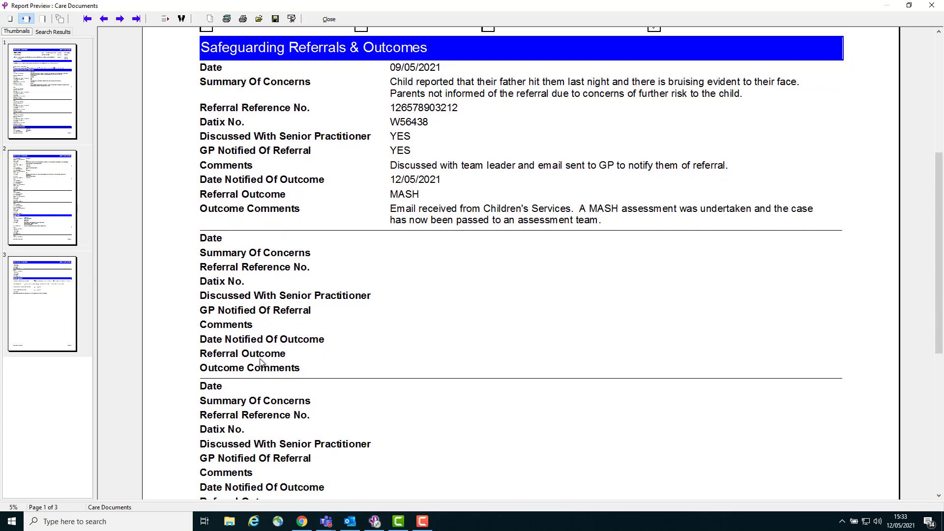
pyautogui.scroll(-2, 261, 362)
pyautogui.scroll(-10, 261, 363)
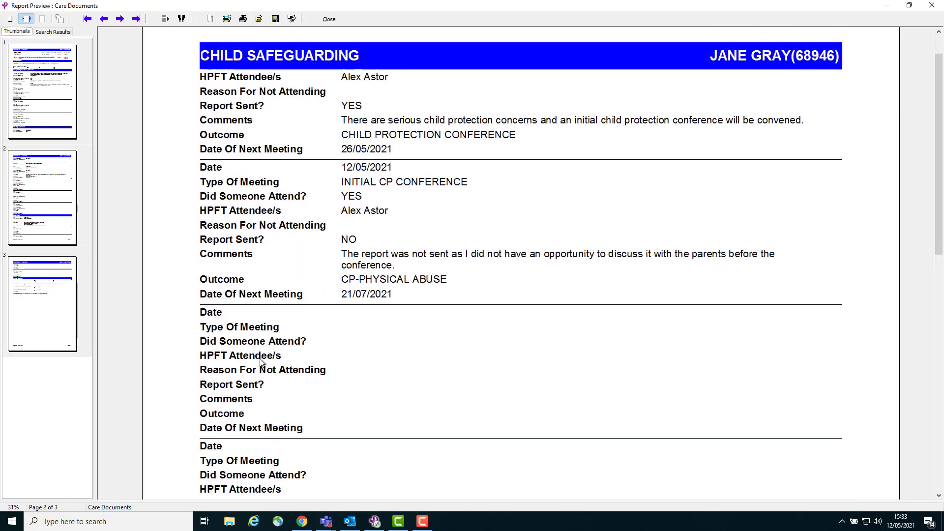
pyautogui.scroll(-2, 261, 363)
pyautogui.scroll(-6, 261, 363)
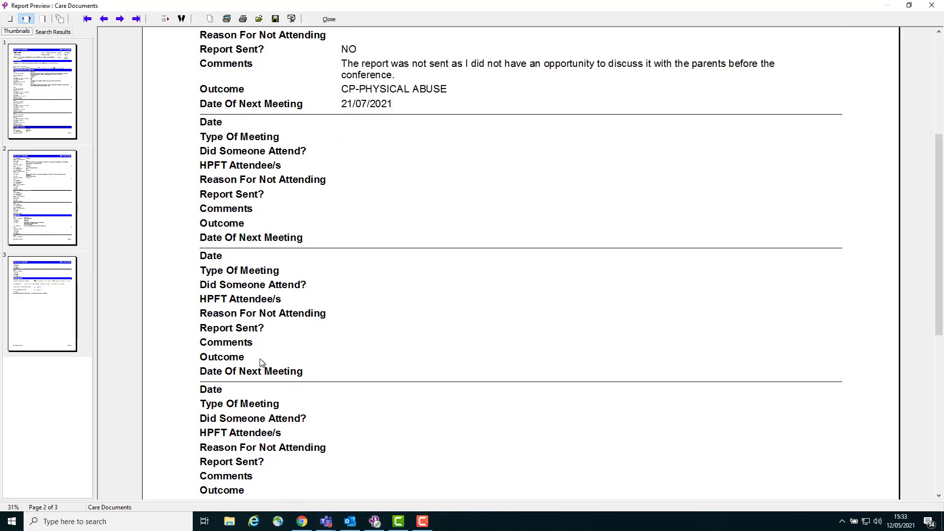
pyautogui.scroll(-10, 262, 363)
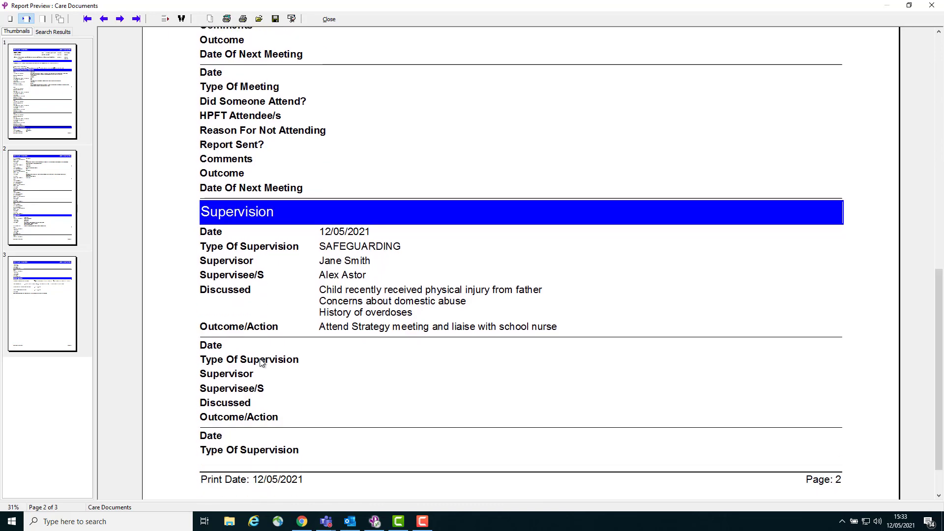
pyautogui.scroll(-1, 261, 363)
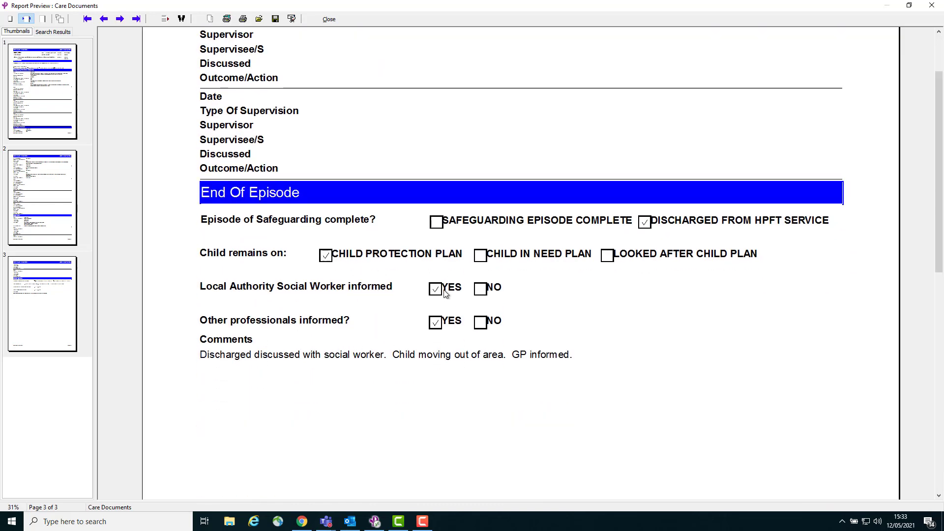
pyautogui.scroll(-8, 253, 365)
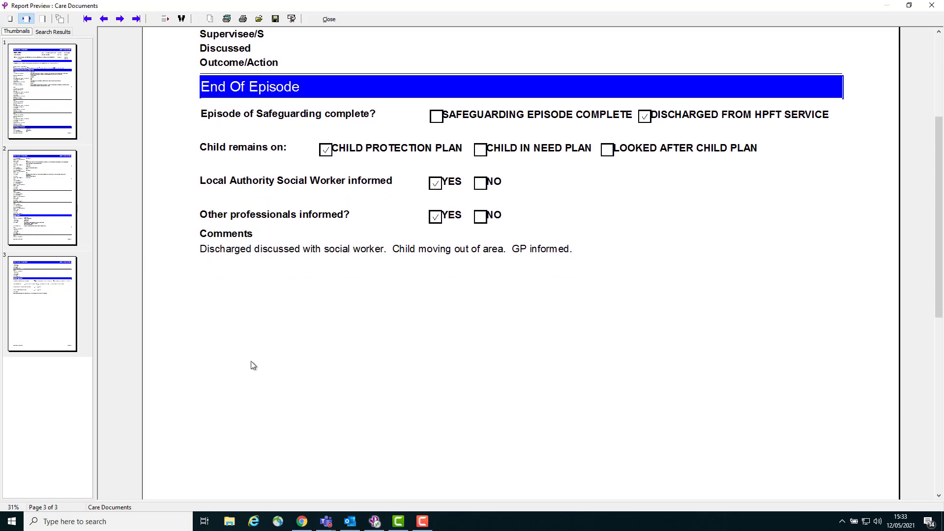
pyautogui.scroll(-1, 253, 365)
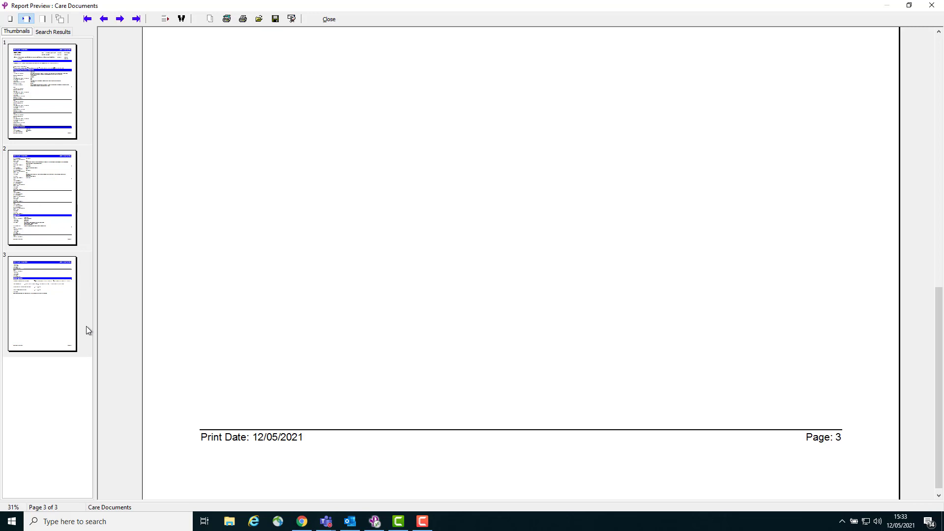
pyautogui.click(937, 42)
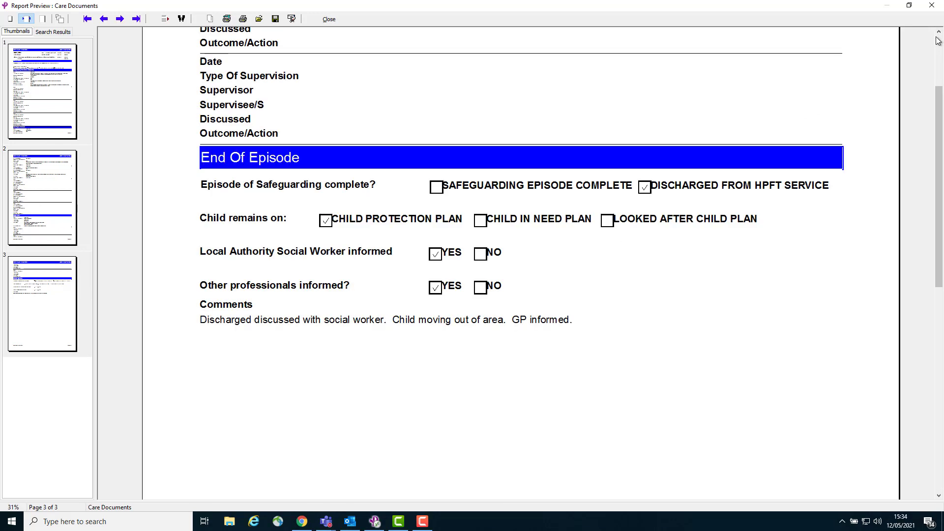
pyautogui.click(937, 42)
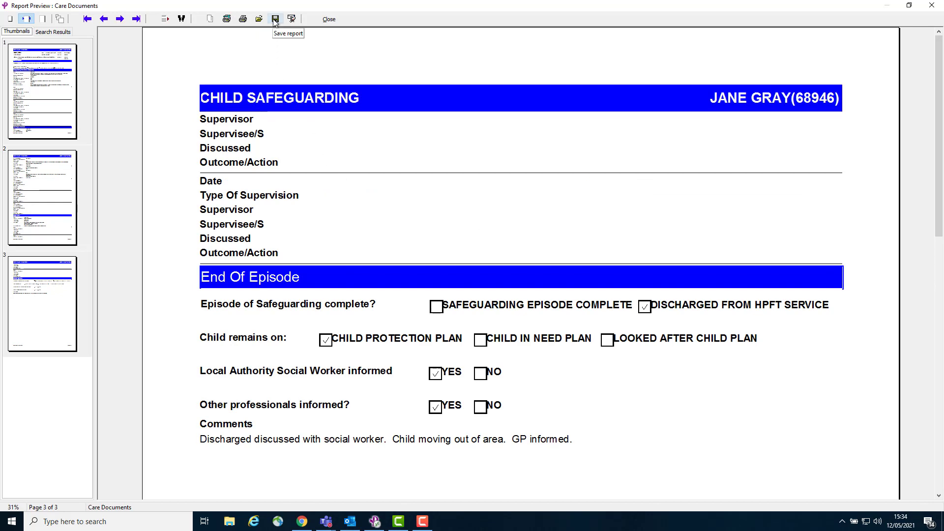
# Print the report to a PDF named "CSA for JG" in the "attachments for Paris" folder, and close the report preview
pyautogui.click(243, 20)
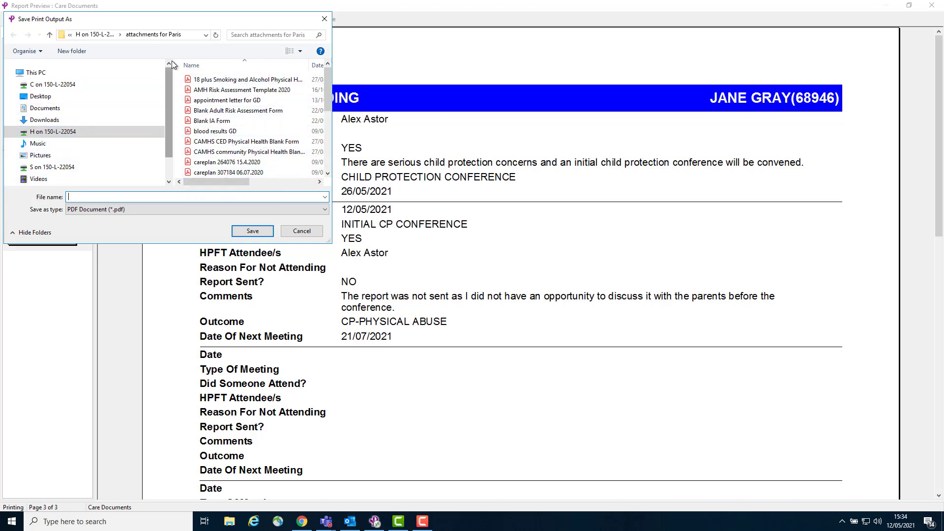
pyautogui.moveTo(165, 19); pyautogui.dragTo(287, 149)
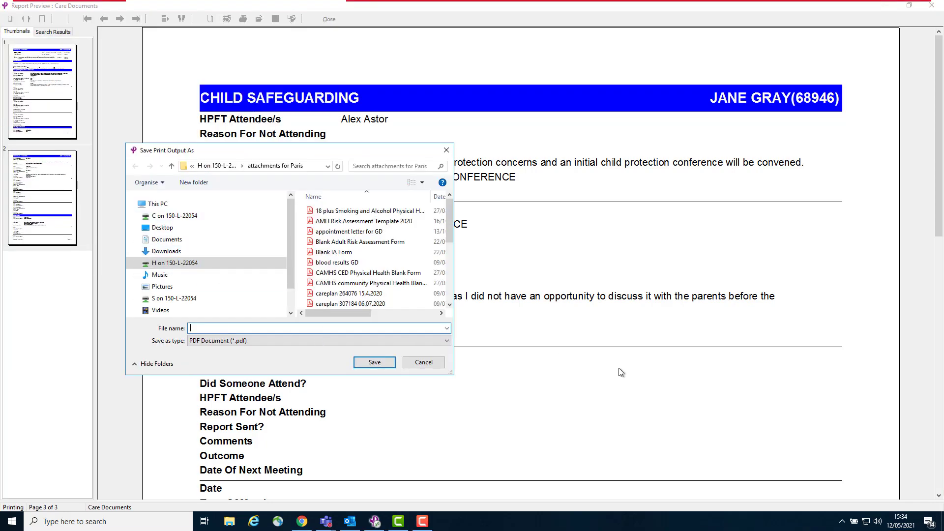
pyautogui.write('CSA for')
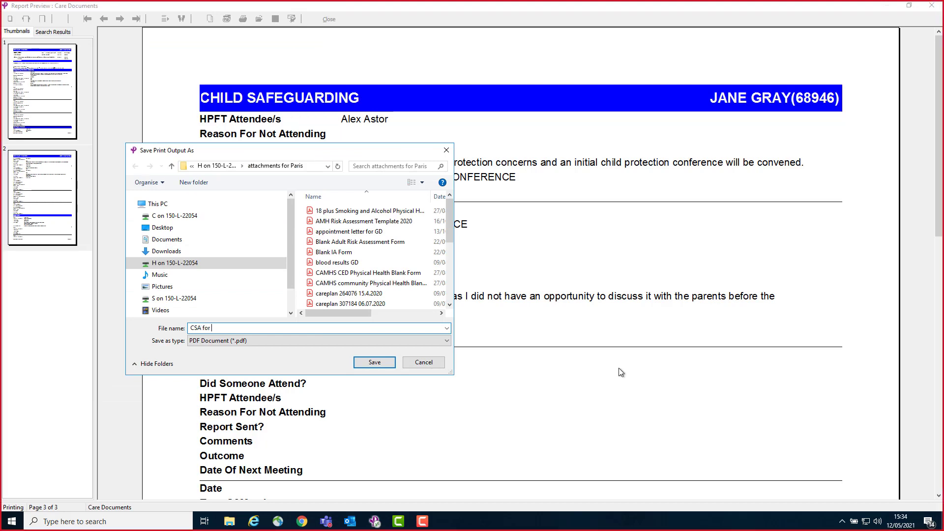
pyautogui.write(' JG')
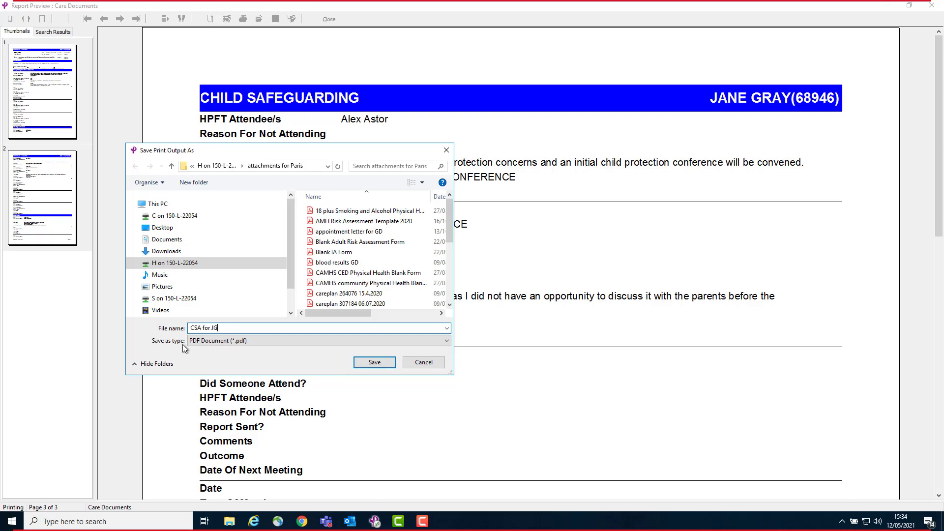
pyautogui.click(372, 362)
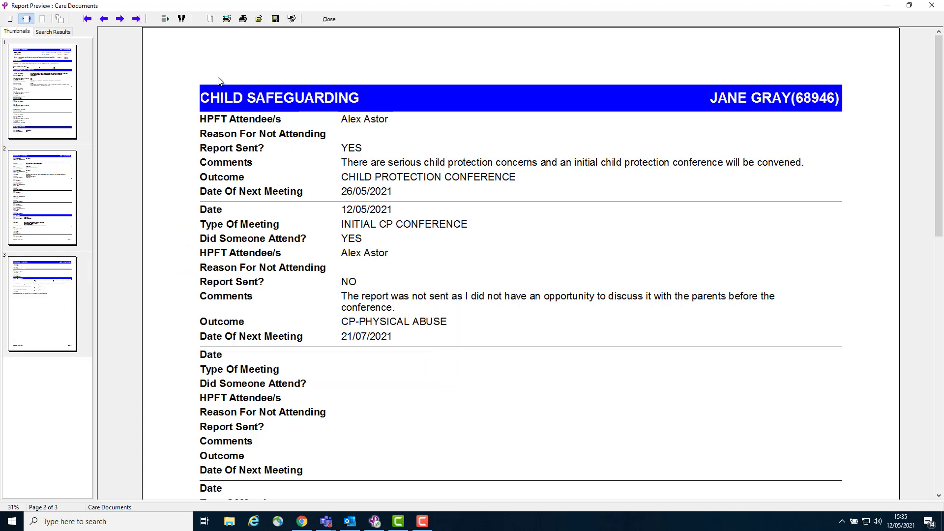
pyautogui.click(329, 19)
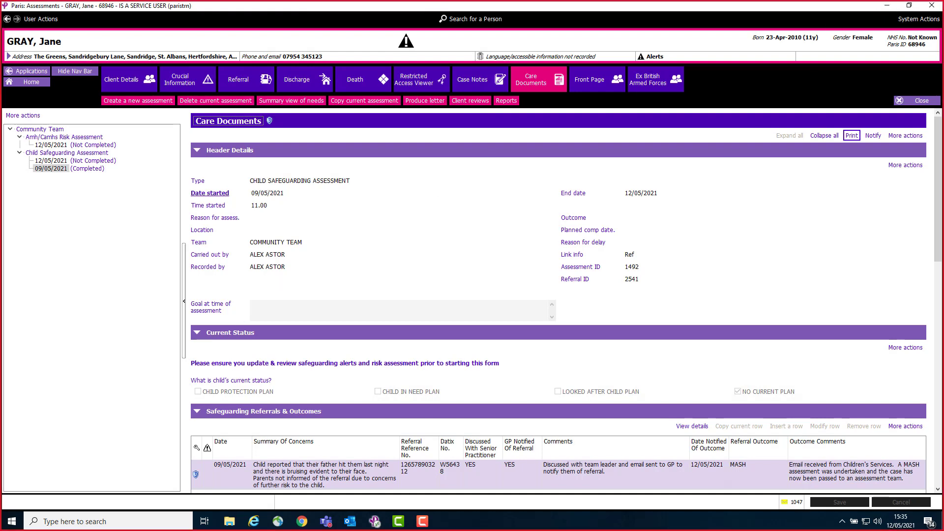
# Switch to File Explorer and open the "attachments for Paris" folder on the H: network drive
pyautogui.click(17, 523)
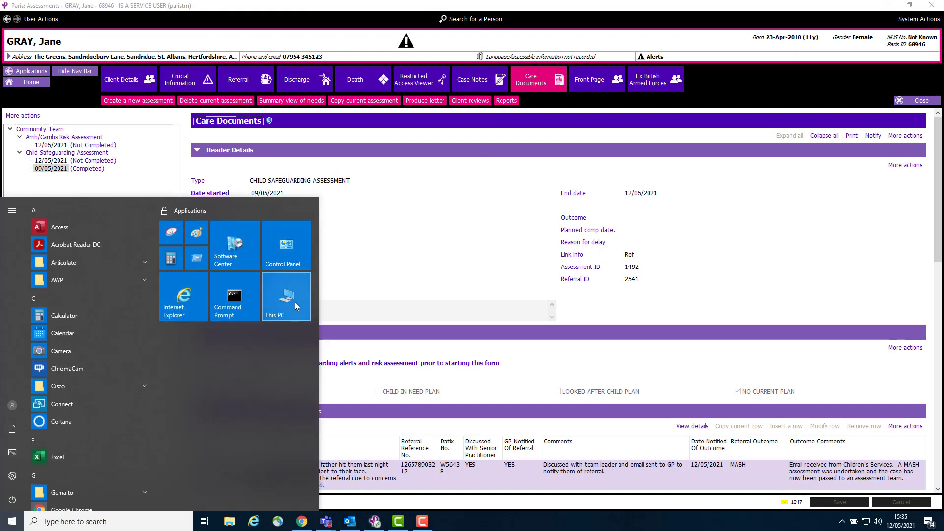
pyautogui.click(293, 302)
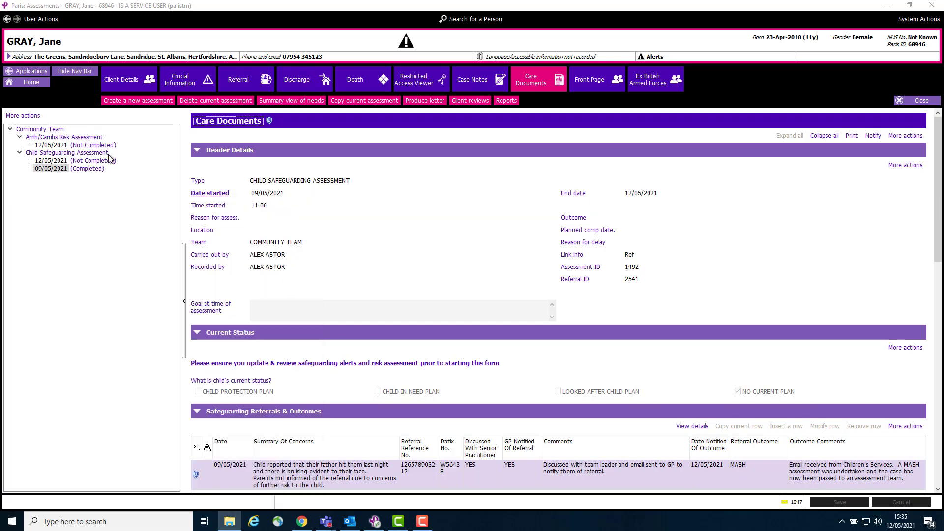
pyautogui.moveTo(939, 71); pyautogui.dragTo(275, 98)
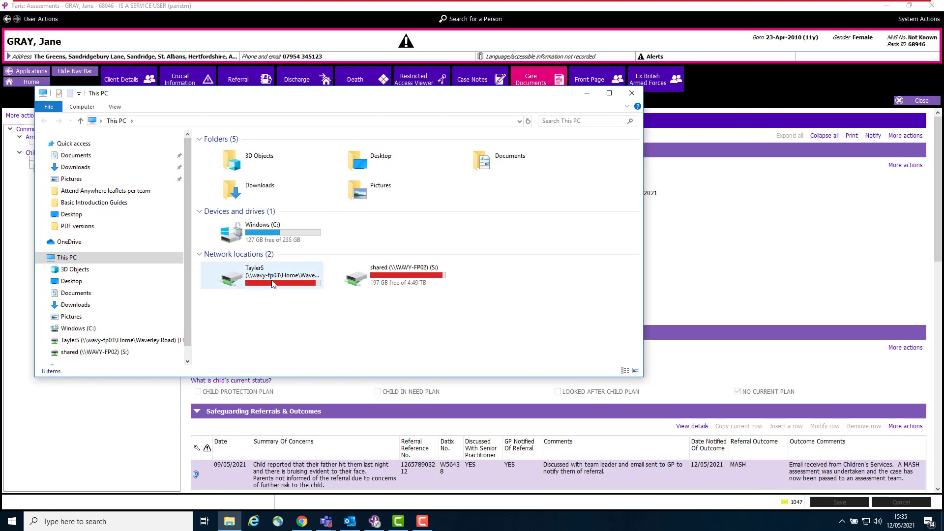
pyautogui.doubleClick(215, 284)
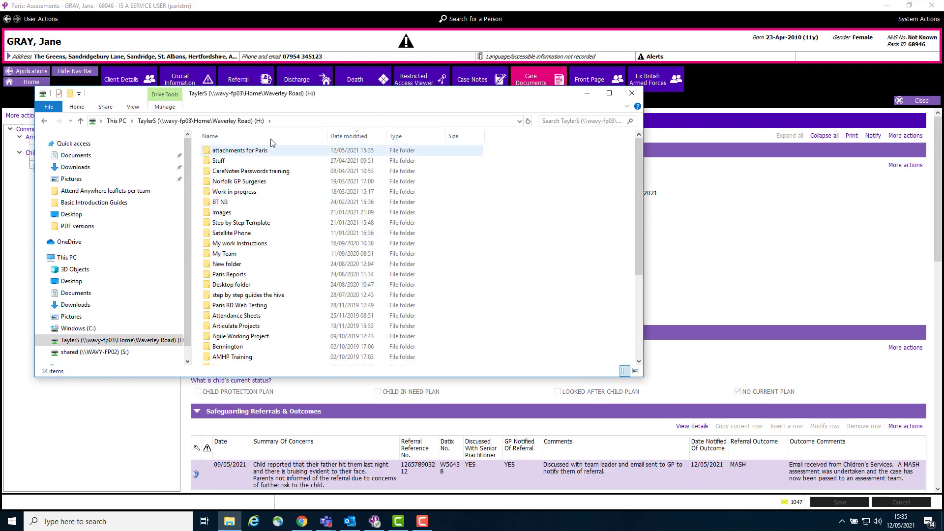
pyautogui.click(222, 153)
pyautogui.doubleClick(222, 153)
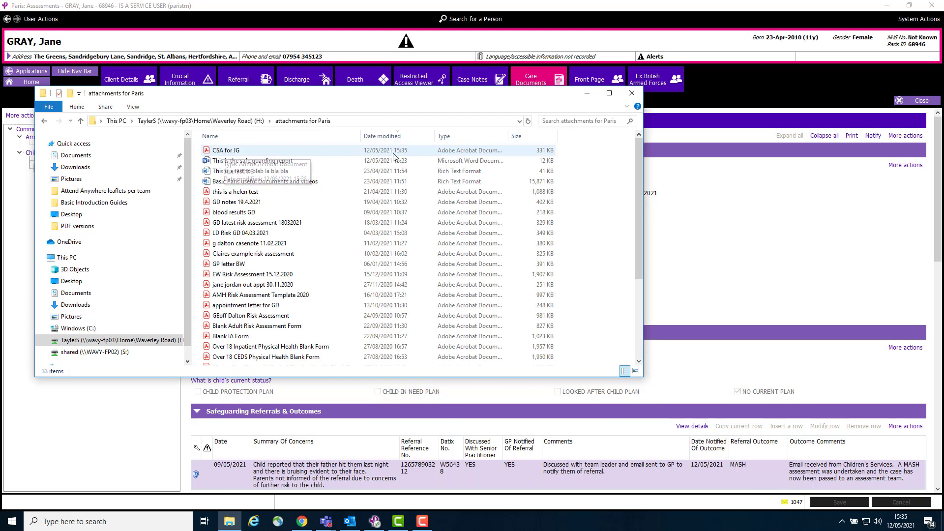
# Open the "CSA for JG" PDF in Acrobat Reader, check its first page and close it
pyautogui.click(219, 151)
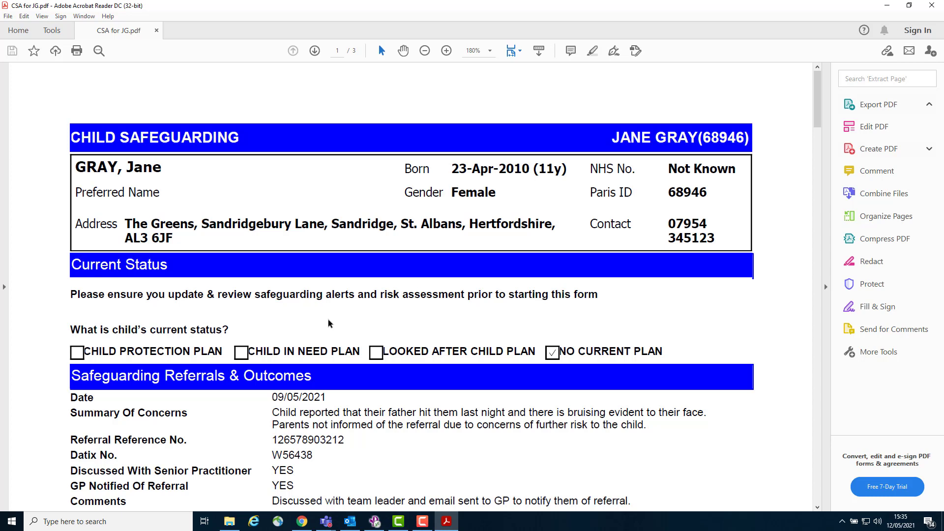
pyautogui.scroll(-2, 328, 320)
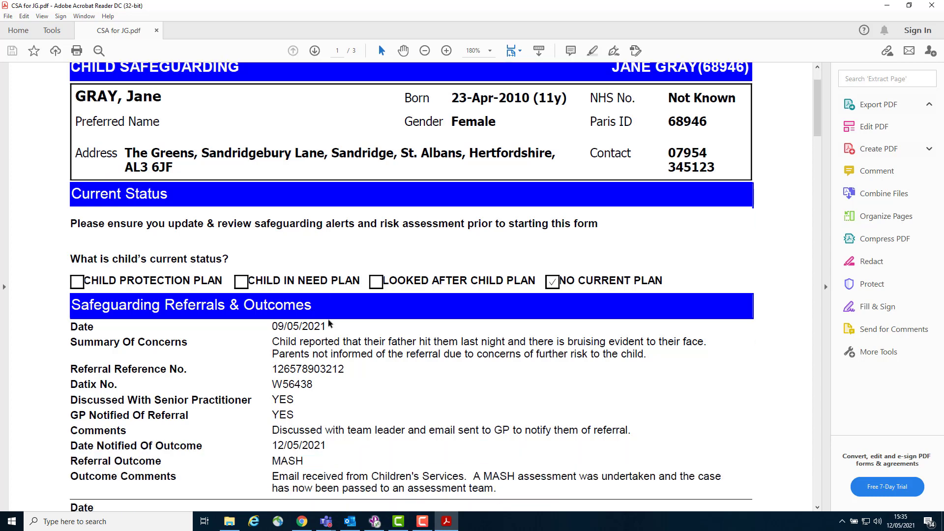
pyautogui.scroll(2, 328, 319)
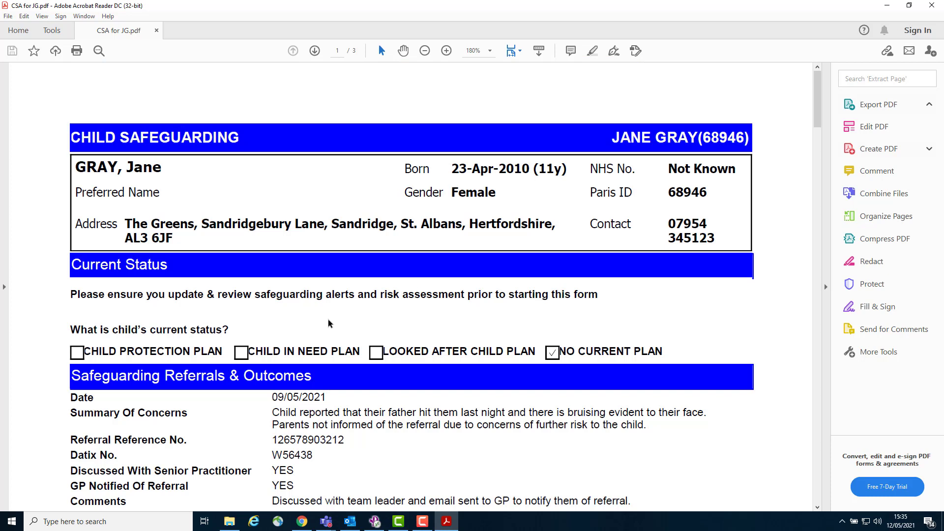
pyautogui.click(930, 7)
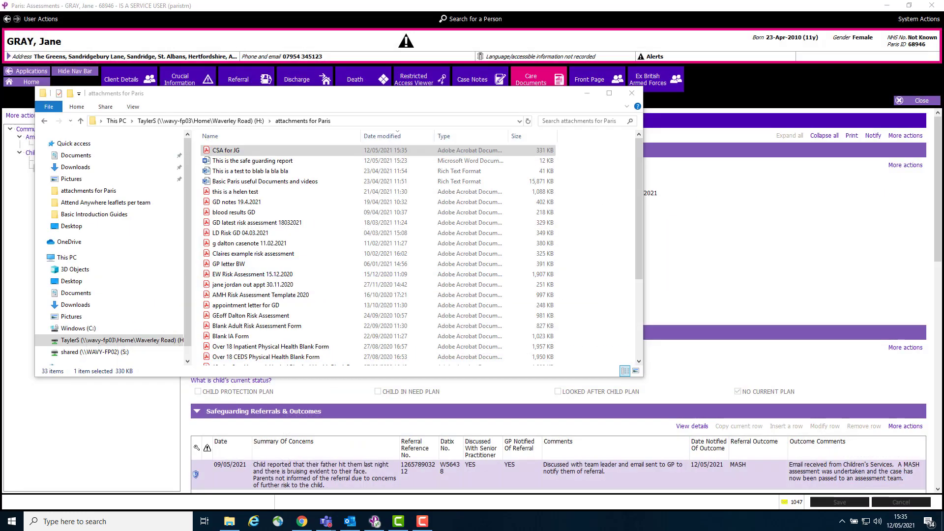